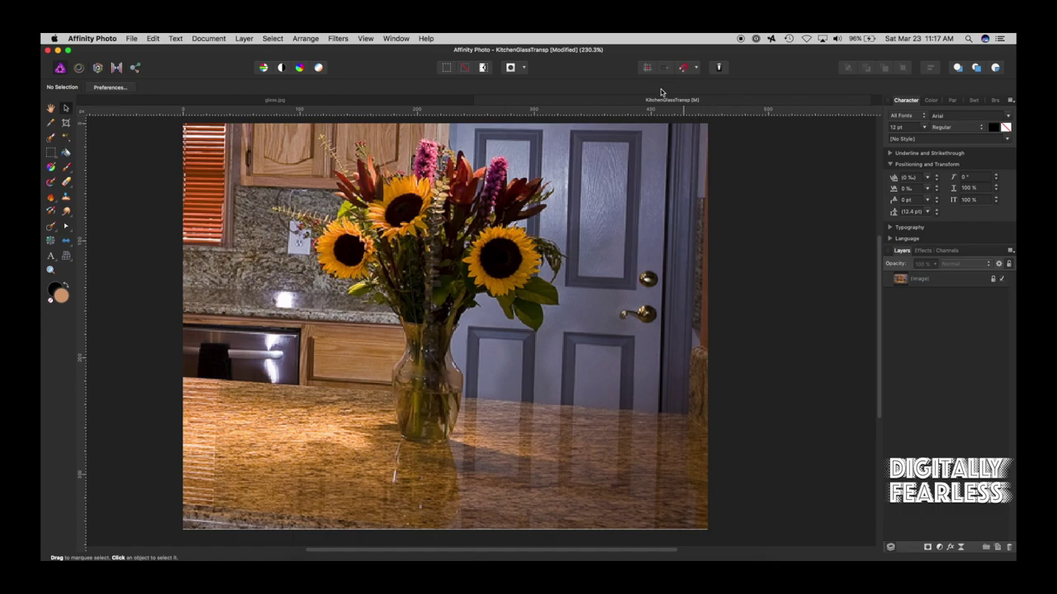
Switch to the glass.jpg document showing the clear drinking glass on white.
left_click(356, 100)
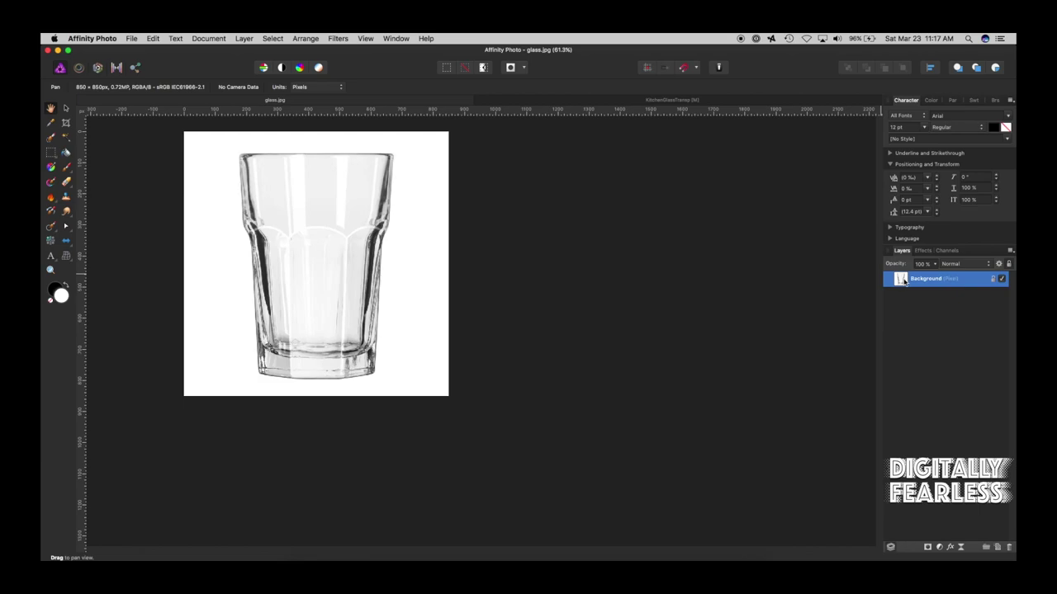
Copy glass.jpg and paste it into the KitchenGlassTransp document as a new pixel layer.
left_click(153, 39)
left_click(174, 86)
left_click(606, 100)
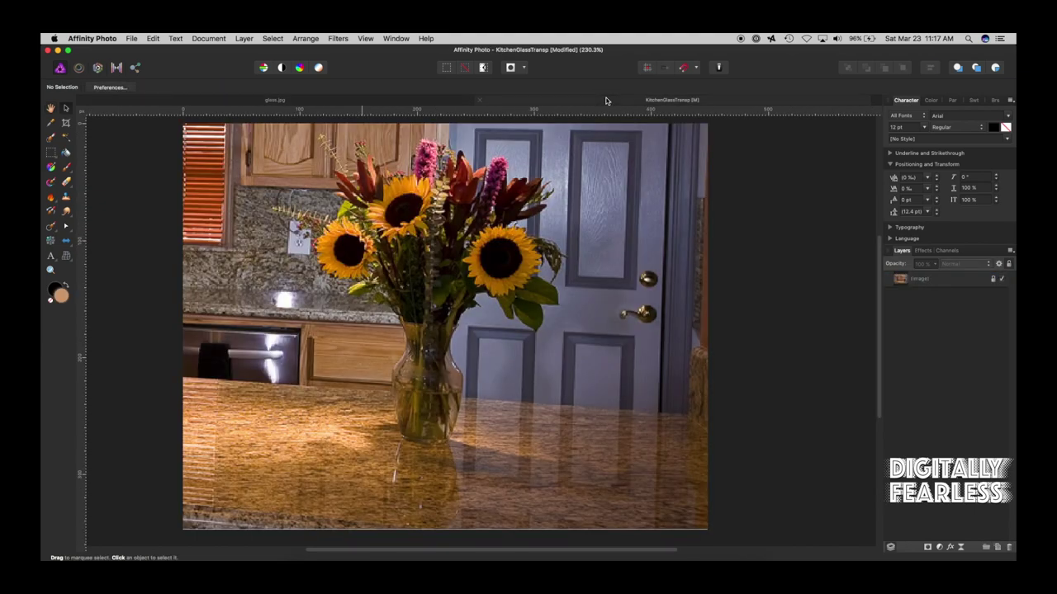
left_click(153, 39)
left_click(165, 104)
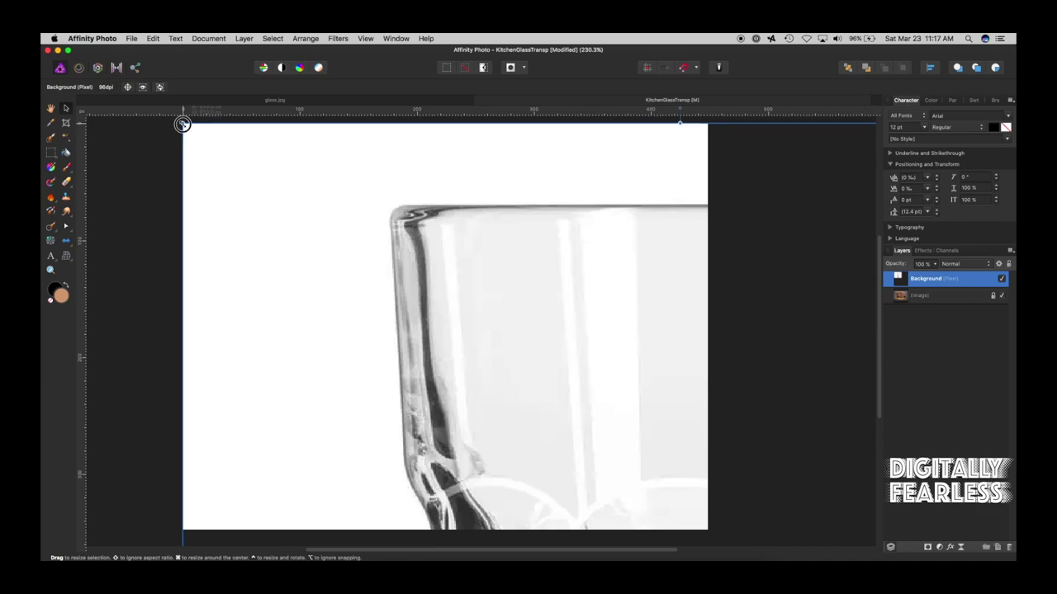
Scale the pasted glass down in several passes and position it on the counter left of the vase.
left_click_drag(182, 123, 512, 502)
left_click_drag(649, 514, 347, 192)
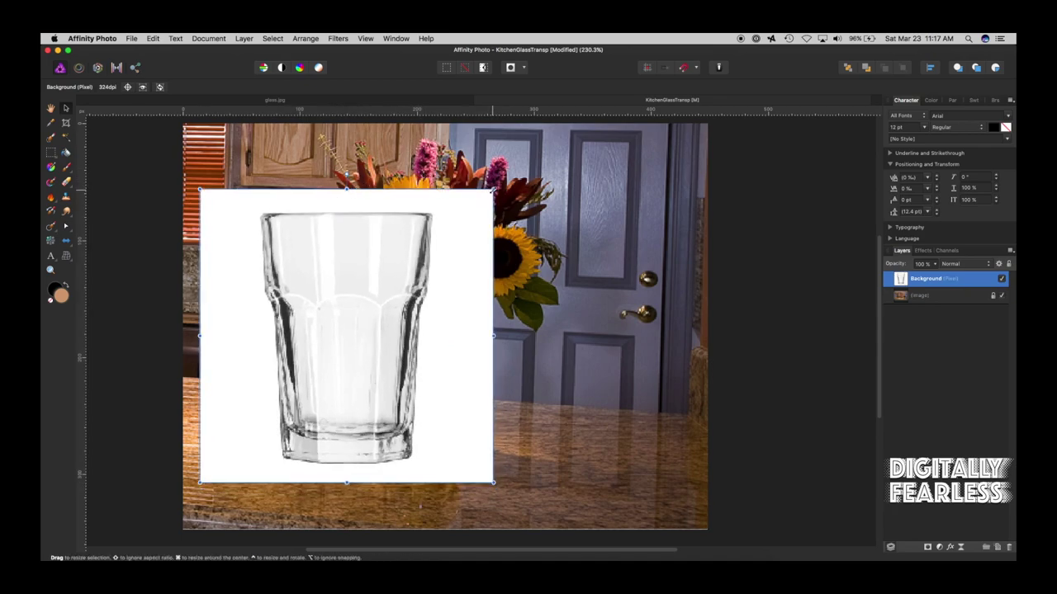
left_click_drag(493, 190, 292, 286)
left_click_drag(276, 401, 316, 387)
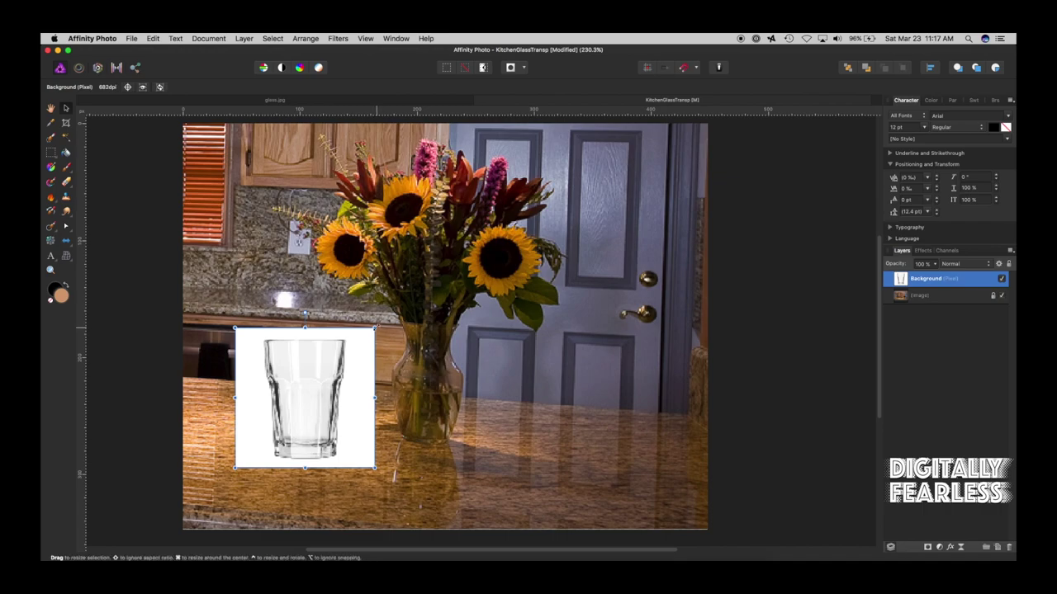
left_click_drag(375, 329, 358, 346)
left_click_drag(300, 385, 314, 366)
left_click_drag(365, 335, 358, 343)
key("m")
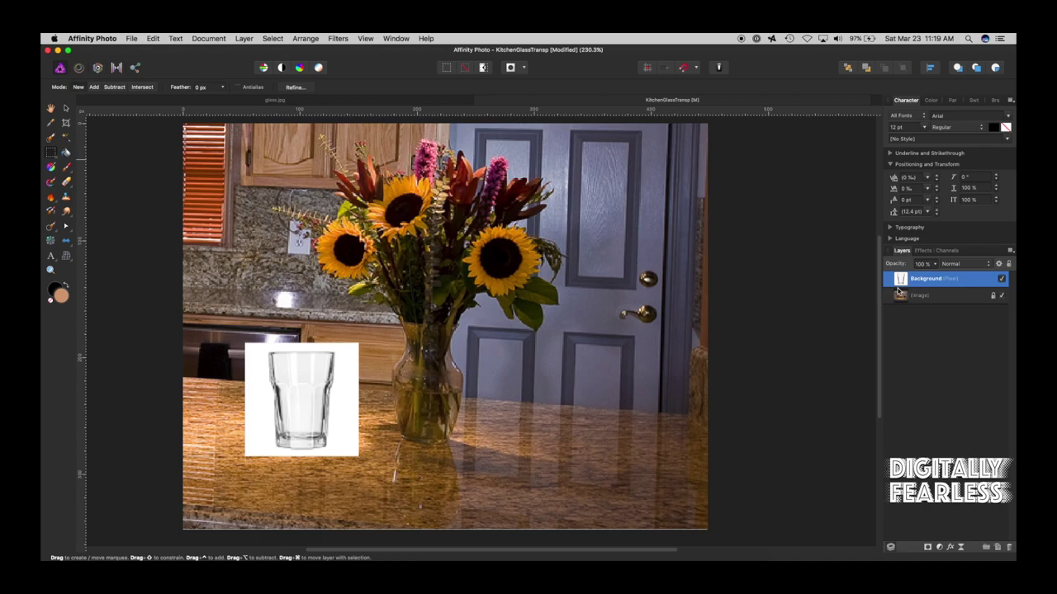
Flood-select the white background around the glass at a lowered tolerance and cut it away.
left_click(66, 138)
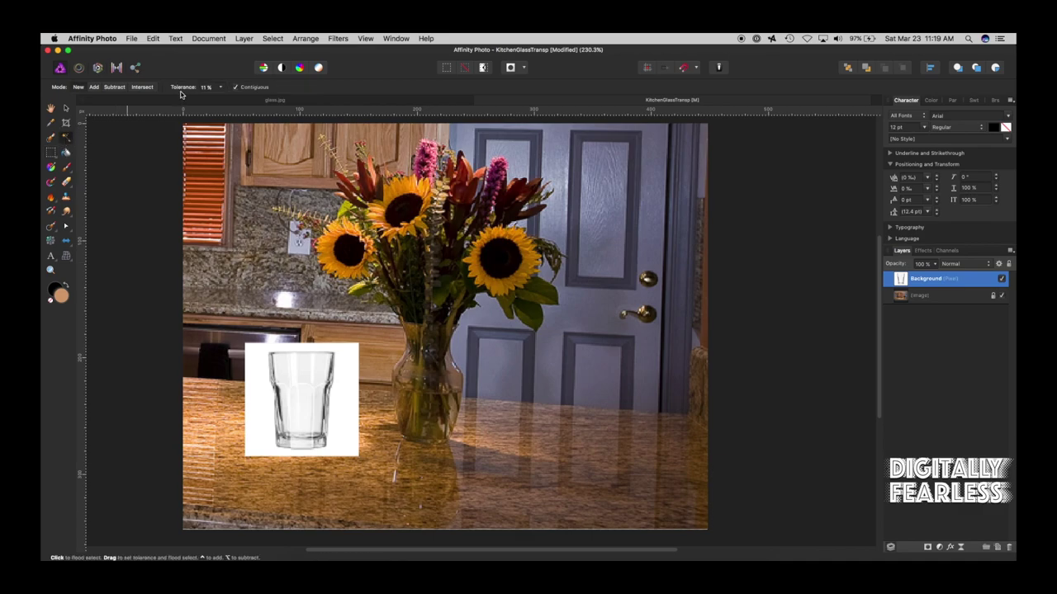
left_click(221, 88)
left_click_drag(220, 101, 219, 100)
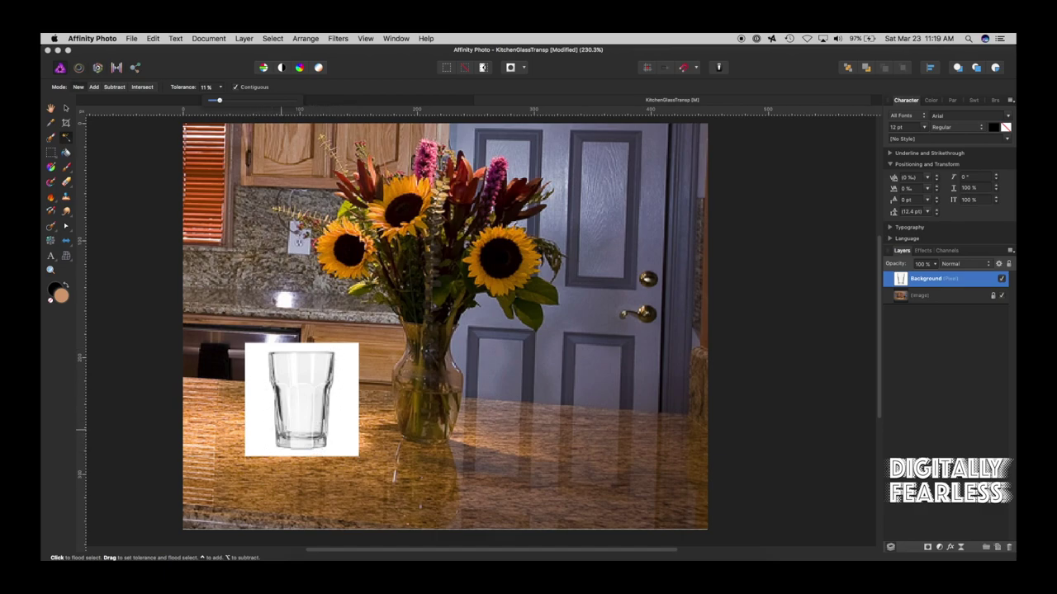
left_click(256, 358)
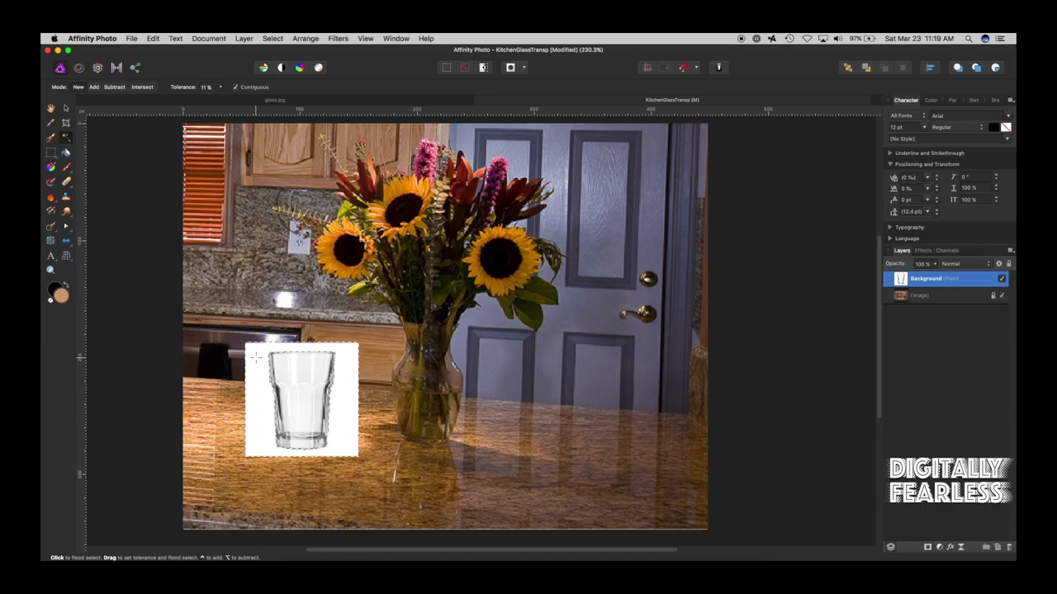
left_click(155, 38)
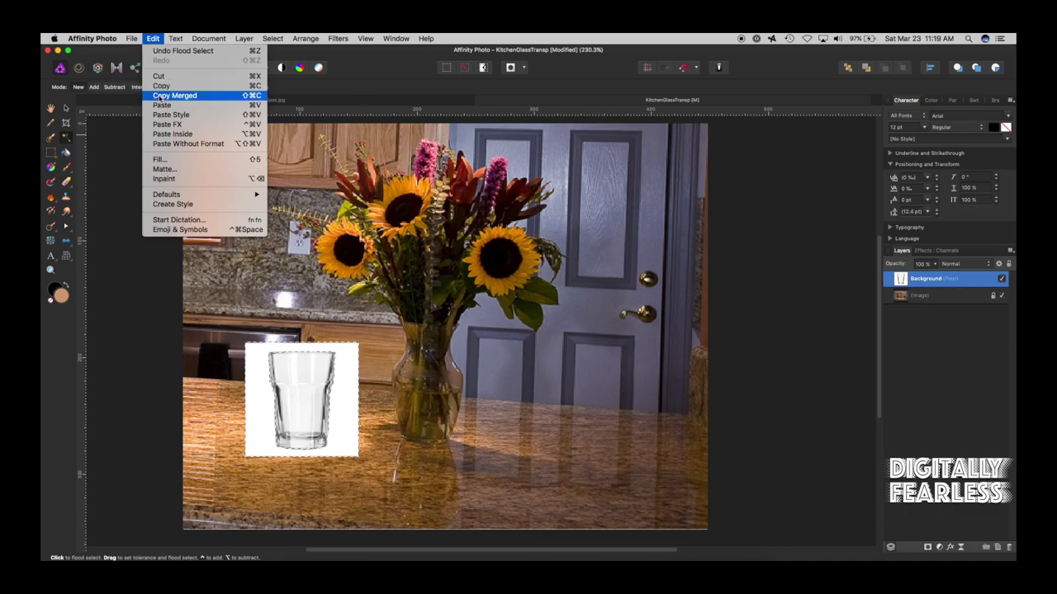
left_click(161, 76)
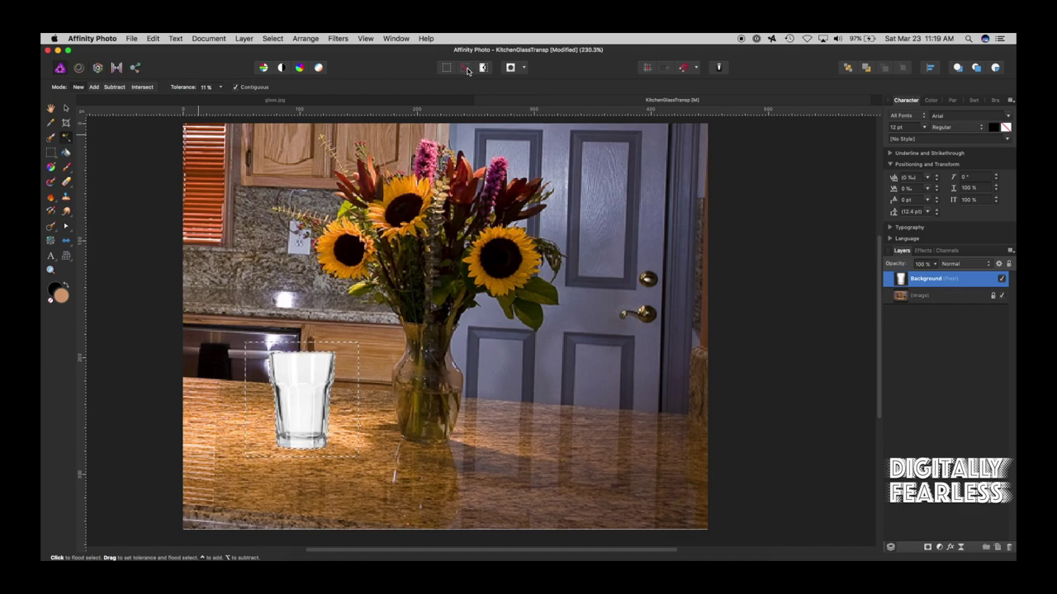
Deselect, then draw and clear several trial rectangular selections around the glass.
left_click(466, 69)
left_click(68, 109)
left_click(50, 154)
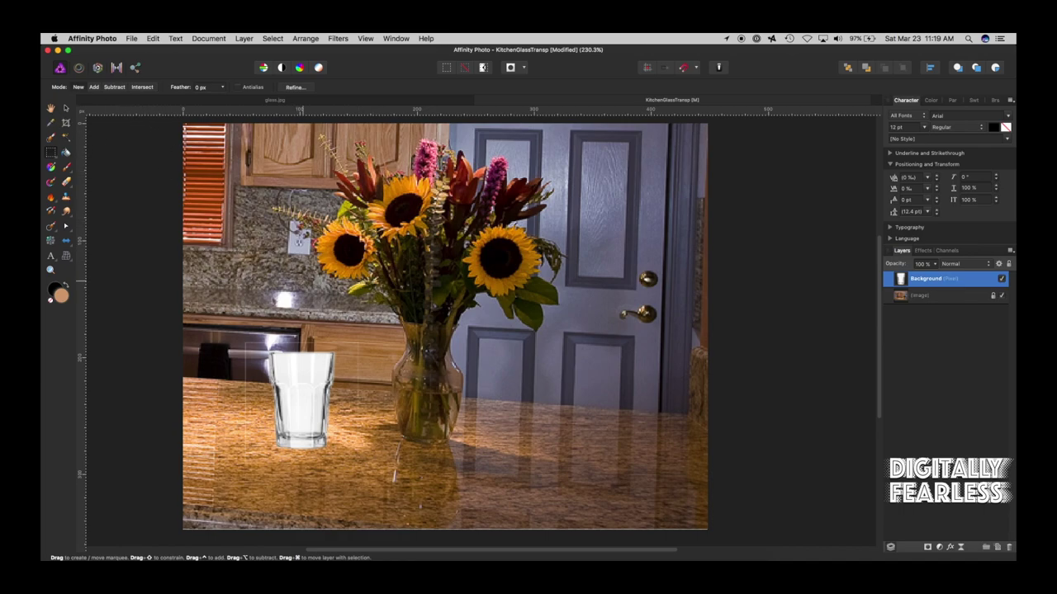
left_click_drag(232, 334, 392, 350)
key("super+c")
key("super+d")
left_click_drag(368, 340, 341, 477)
left_click_drag(208, 331, 256, 474)
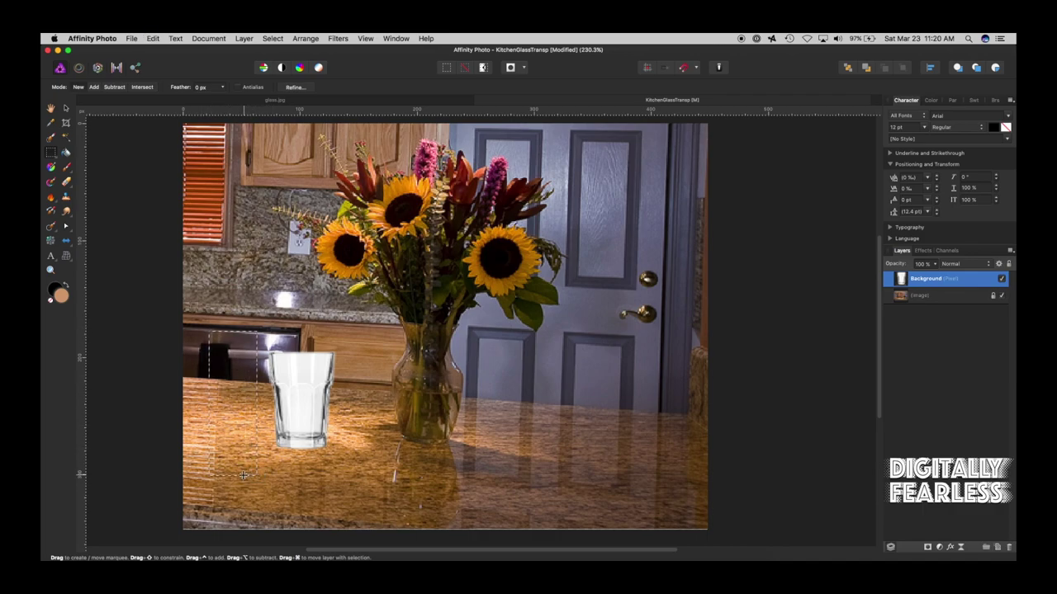
key("super+d")
left_click_drag(228, 477, 363, 453)
key("super+d")
Nudge the glass slightly to the right with the Move tool.
left_click(66, 109)
left_click_drag(292, 369, 297, 364)
left_click_drag(298, 364, 299, 367)
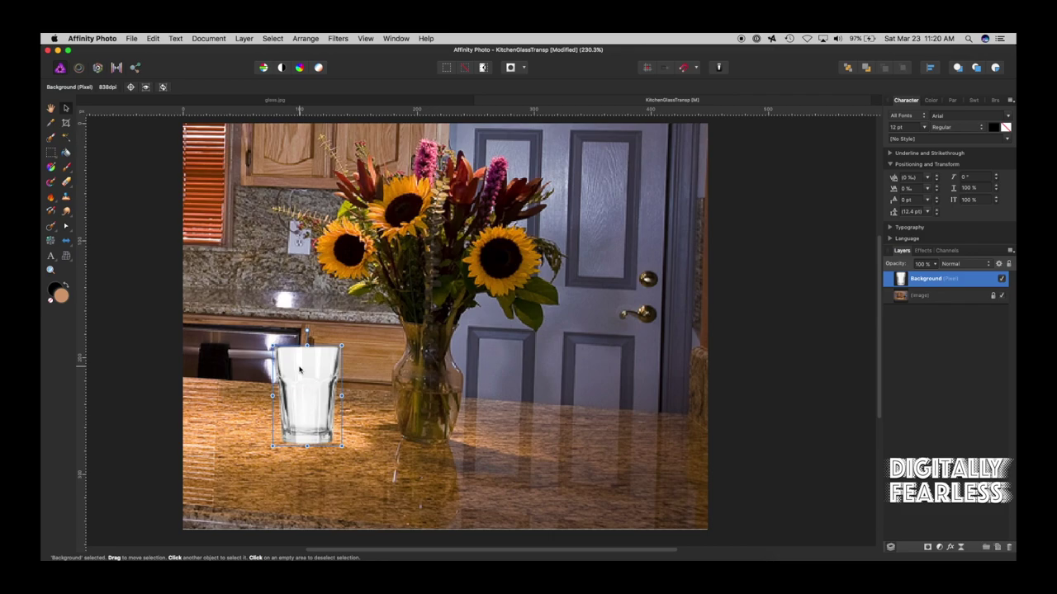
Rename the pasted glass layer to 'Glass'.
left_click(925, 278)
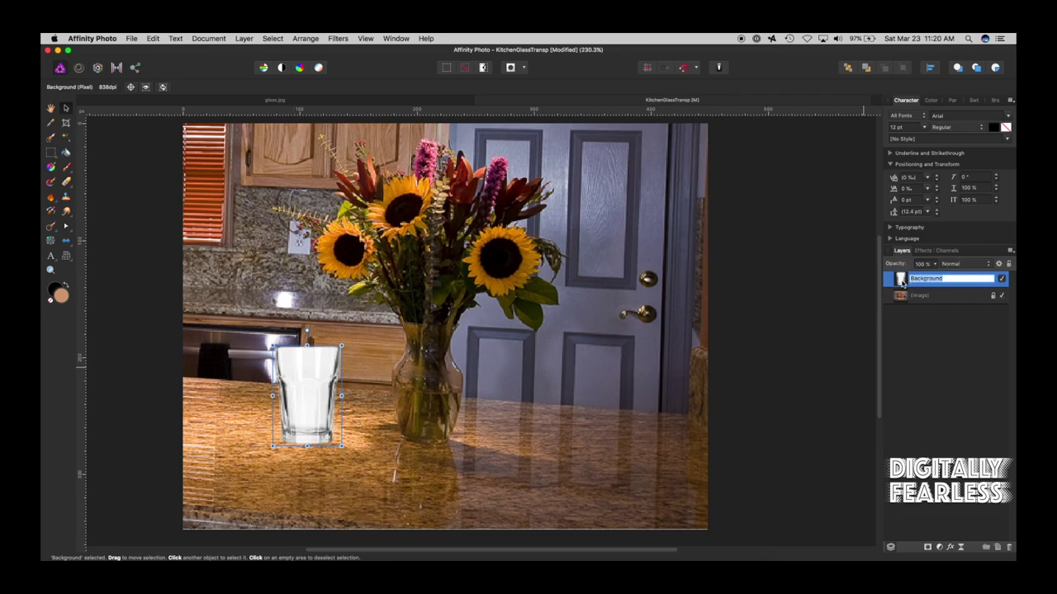
left_click(916, 327)
left_click(920, 282)
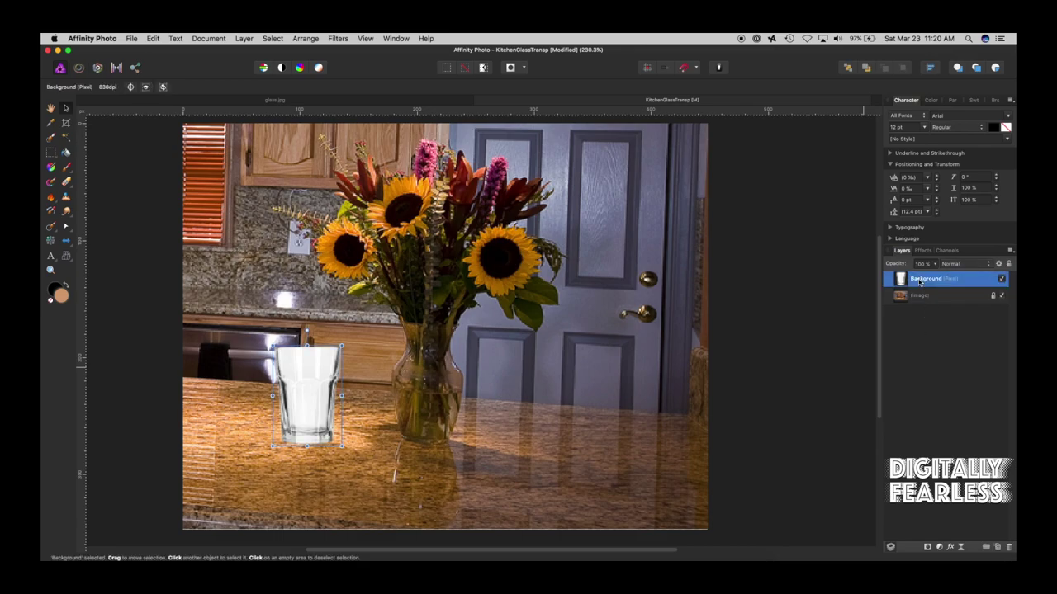
double_click(920, 279)
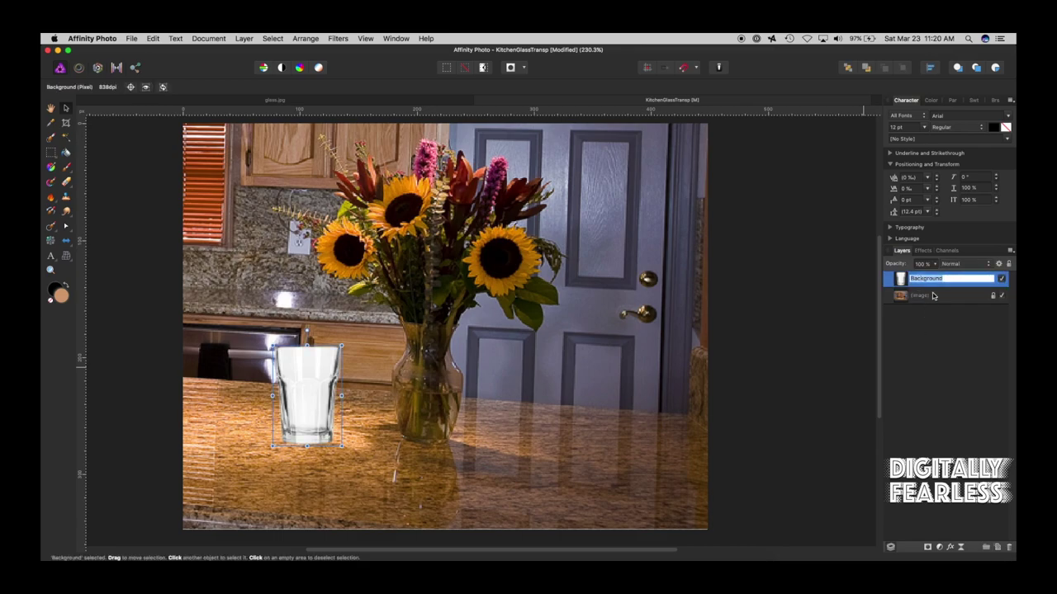
type("Glass")
key("Return")
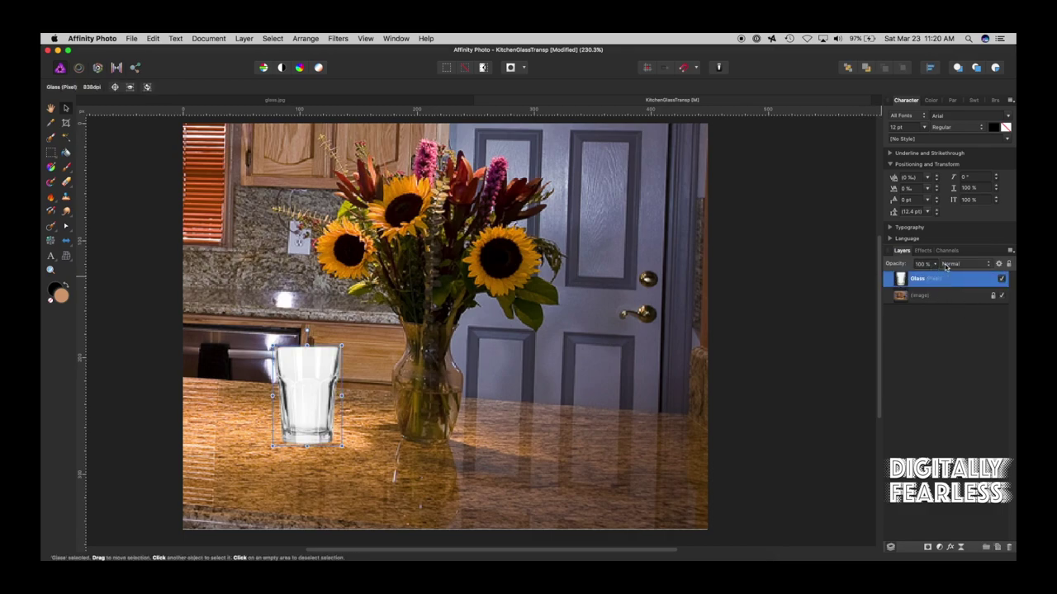
Set the Glass layer to Multiply, fine-tune its position, and duplicate it twice.
left_click(958, 263)
left_click(949, 286)
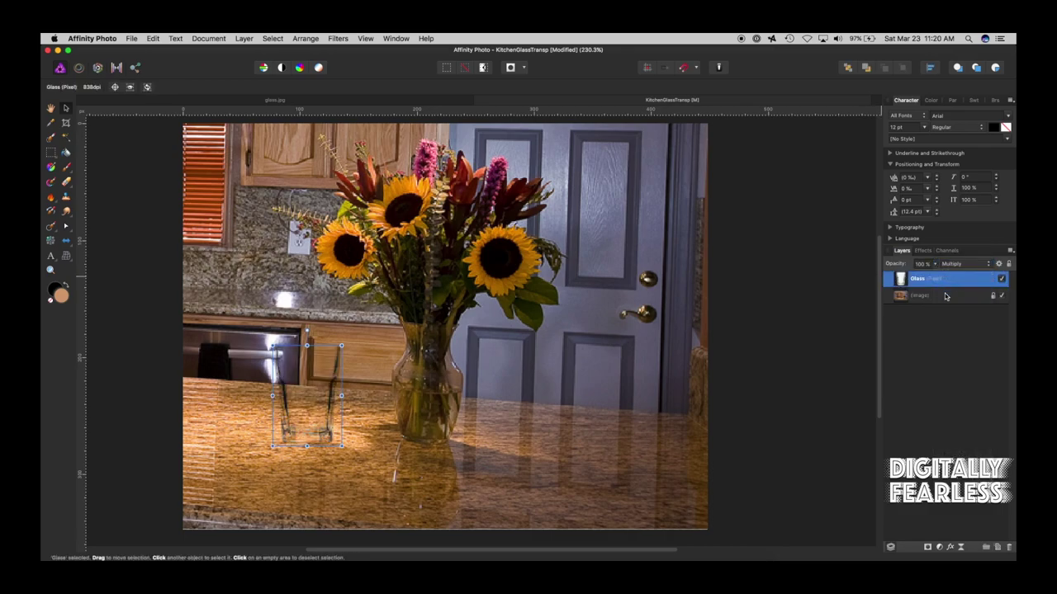
left_click(757, 406)
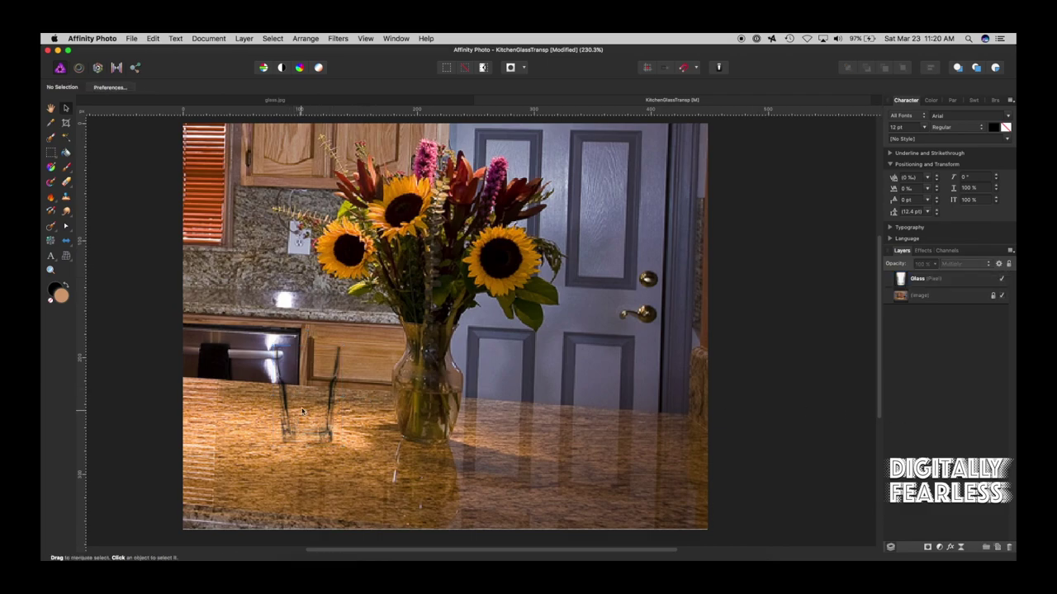
left_click(314, 378)
left_click_drag(314, 377, 319, 378)
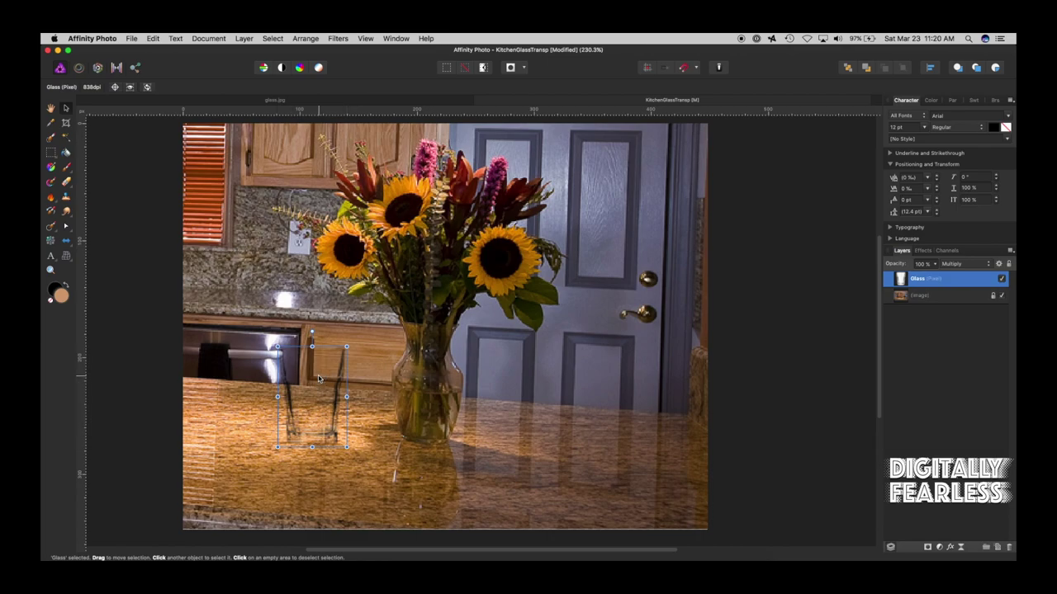
left_click_drag(318, 379, 315, 385)
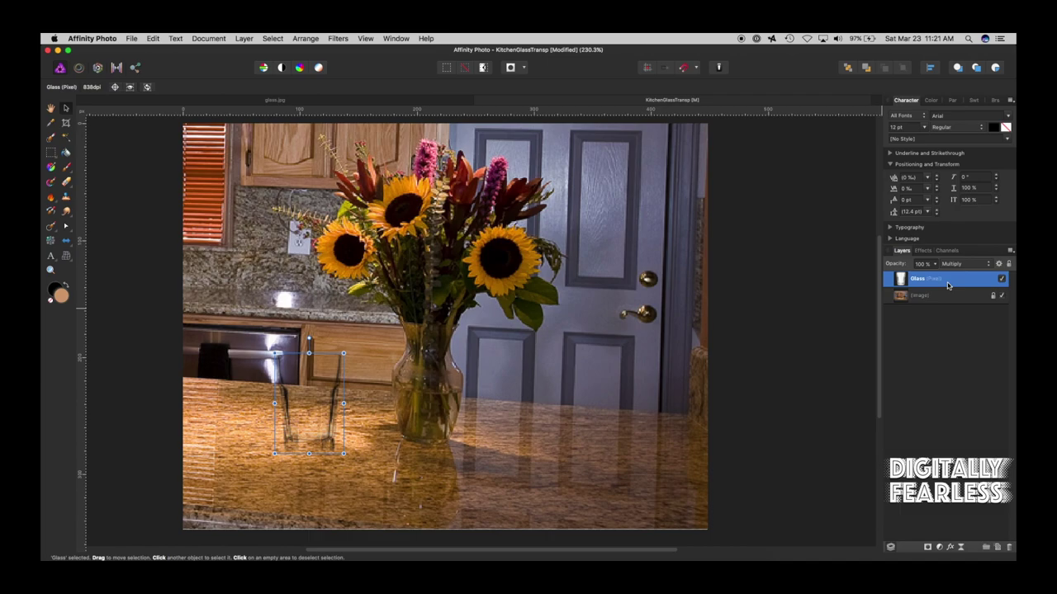
key("super+j")
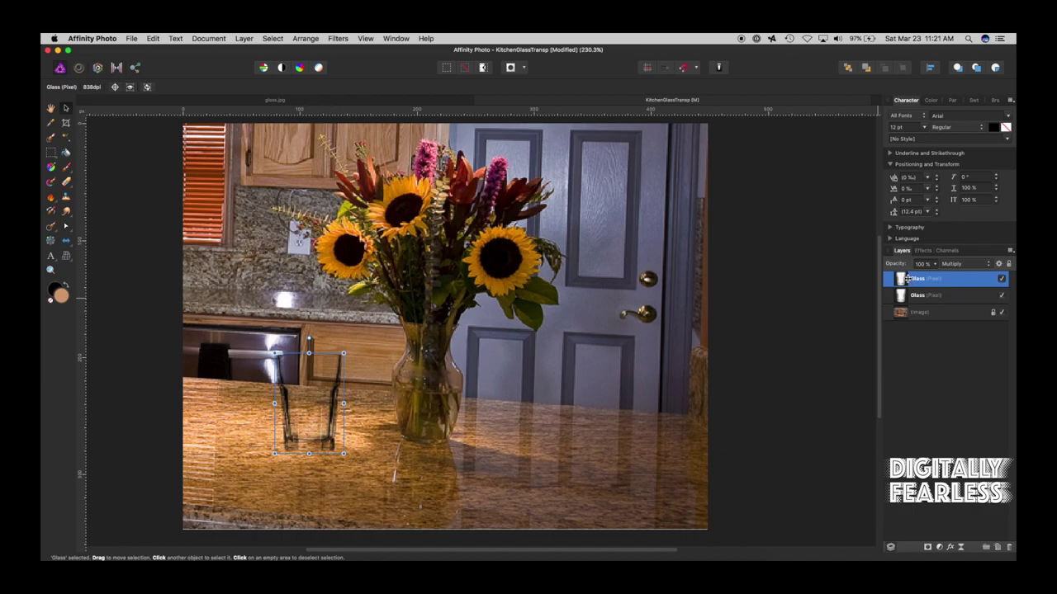
key("super+j")
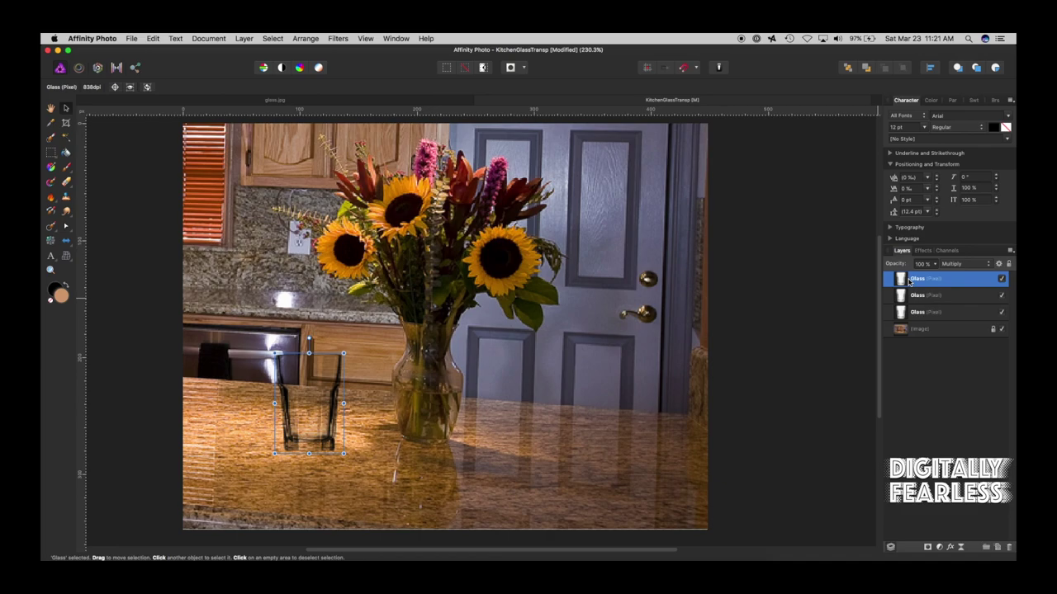
Give the top Glass copy Screen blending and 23% opacity, then deselect it.
left_click(956, 264)
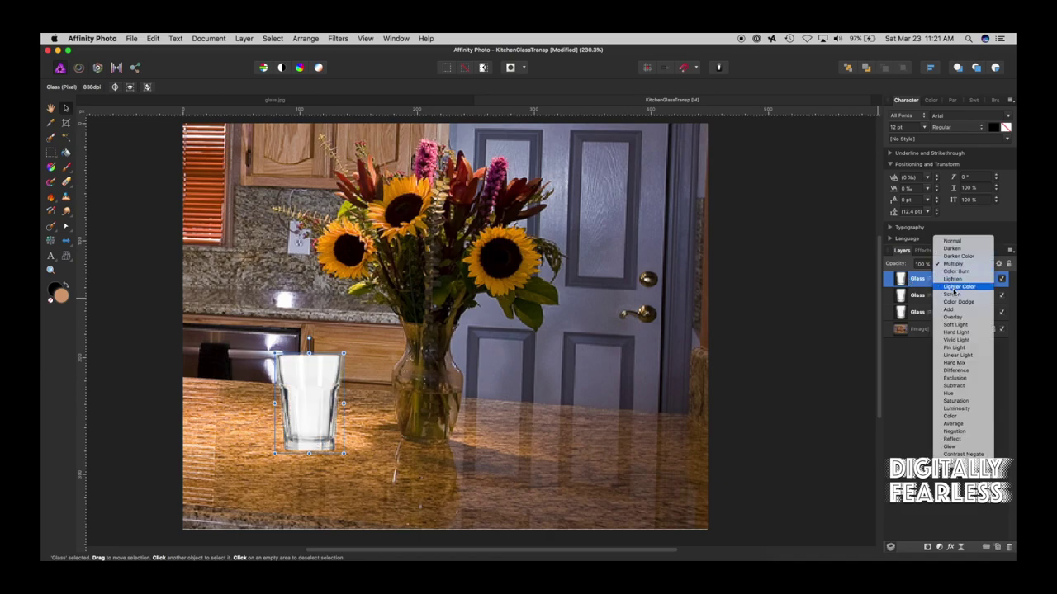
left_click(954, 295)
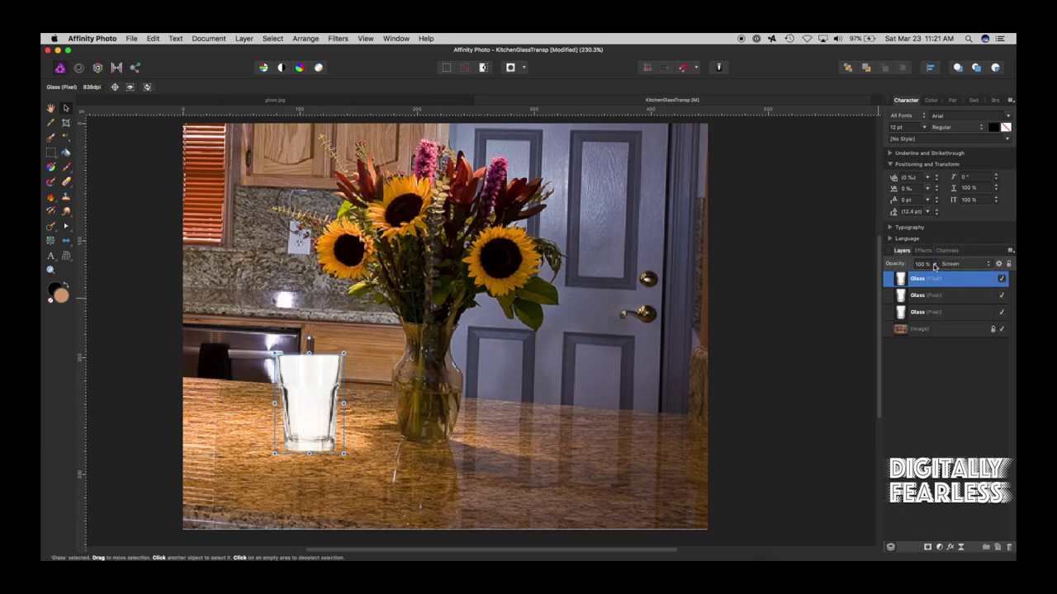
left_click(935, 266)
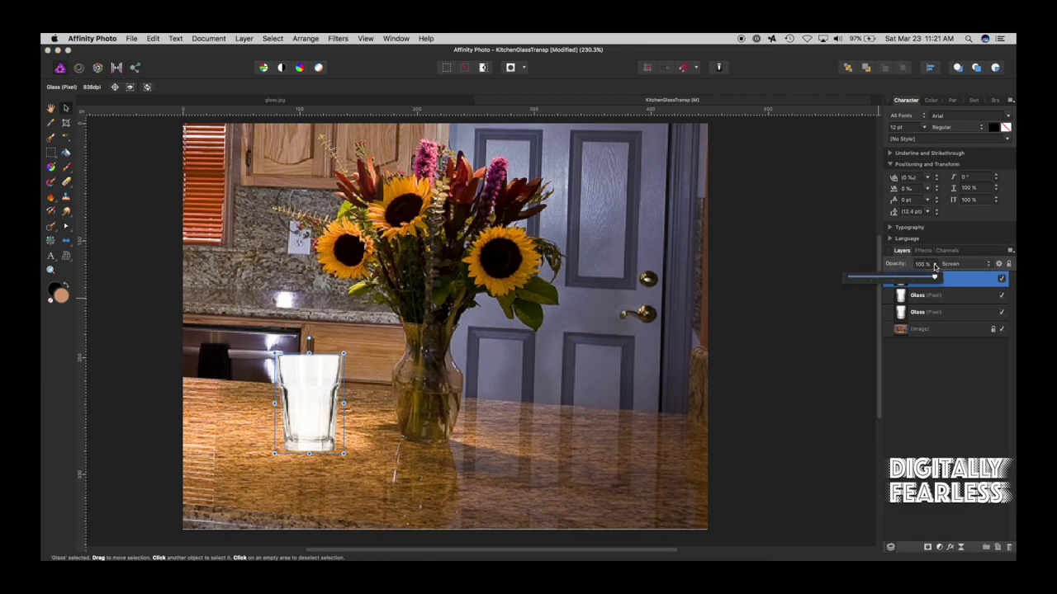
left_click_drag(936, 279, 867, 281)
left_click(912, 378)
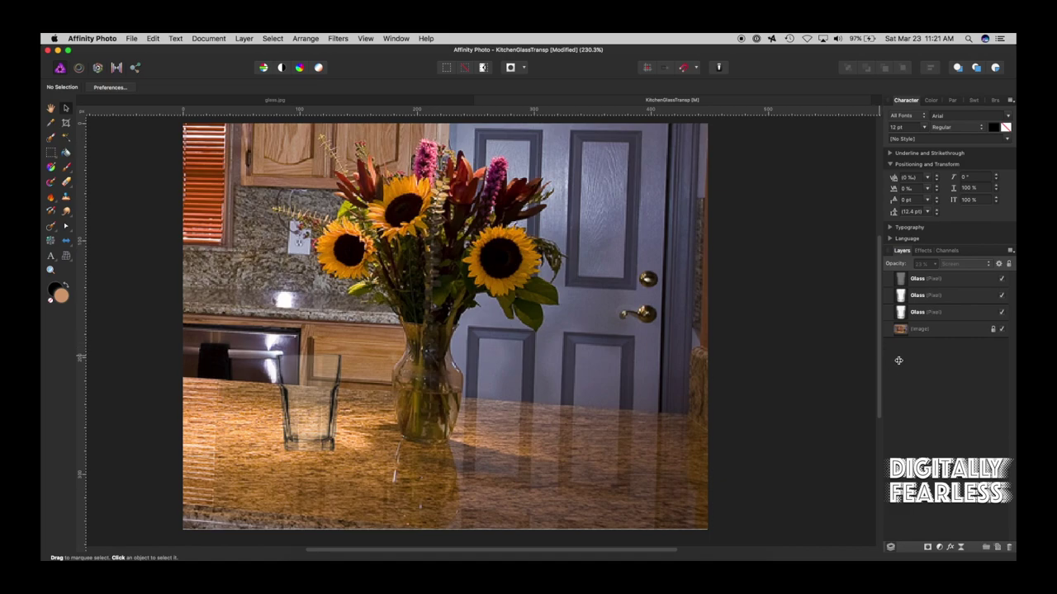
Duplicate the locked kitchen Image layer and rasterize the copy into a pixel layer.
left_click(901, 329)
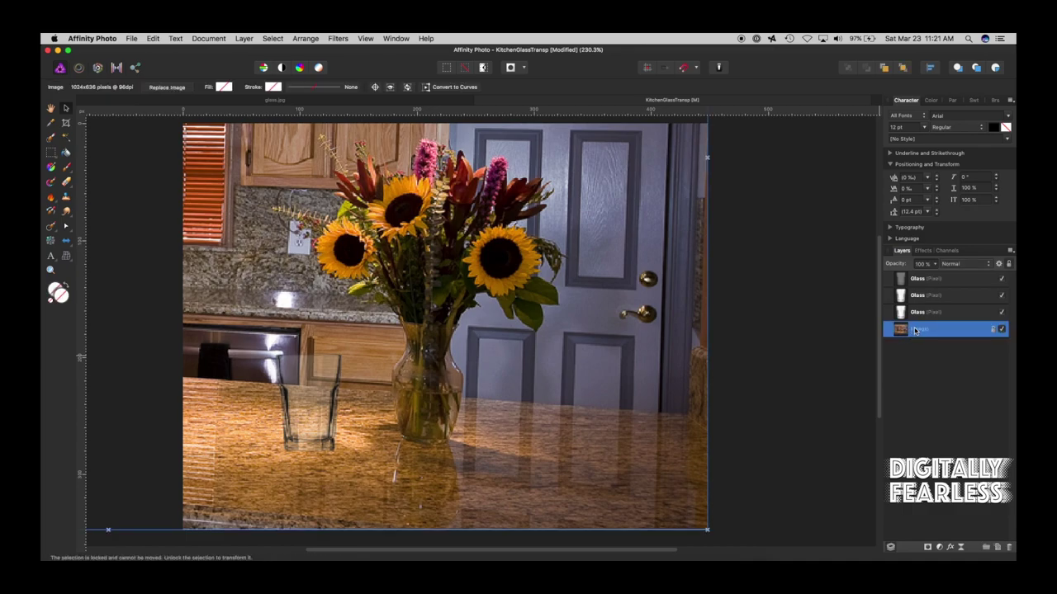
key("super+j")
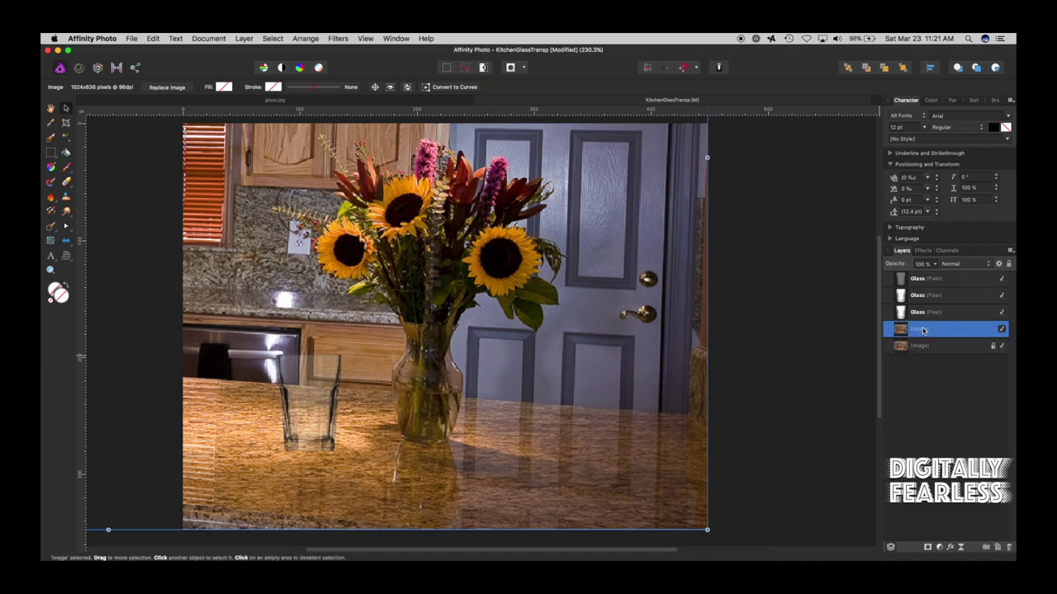
right_click(923, 330)
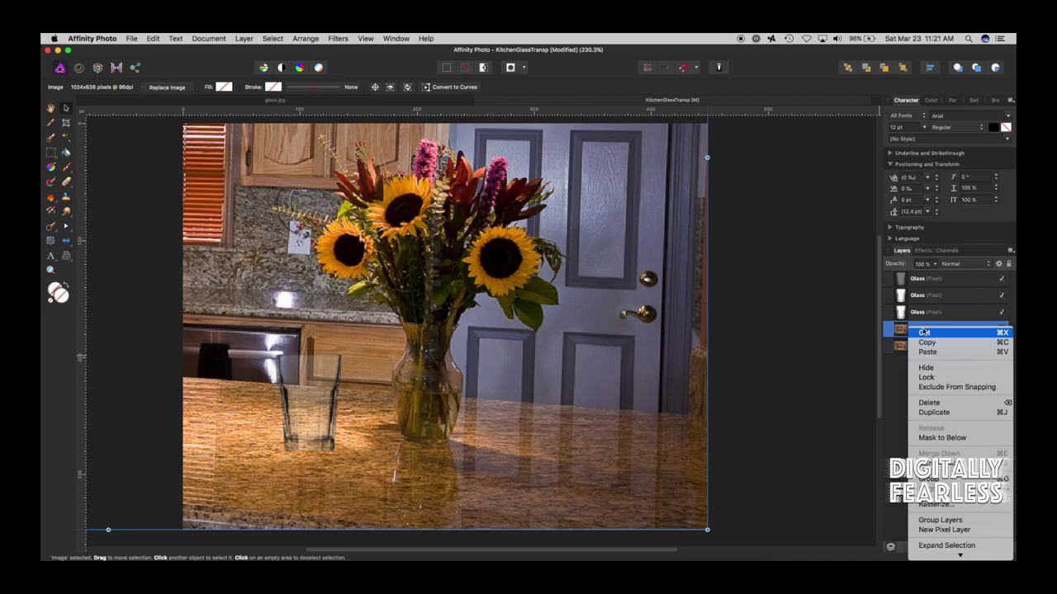
left_click(935, 504)
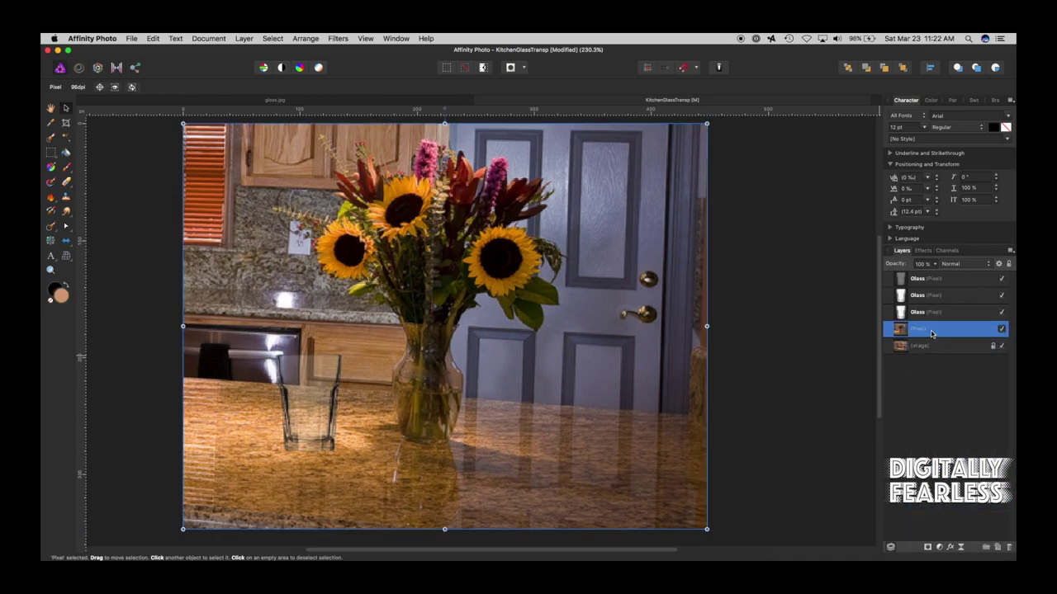
Copy a rectangle around the glass down to the counter edge and paste it as a new layer.
left_click(51, 154)
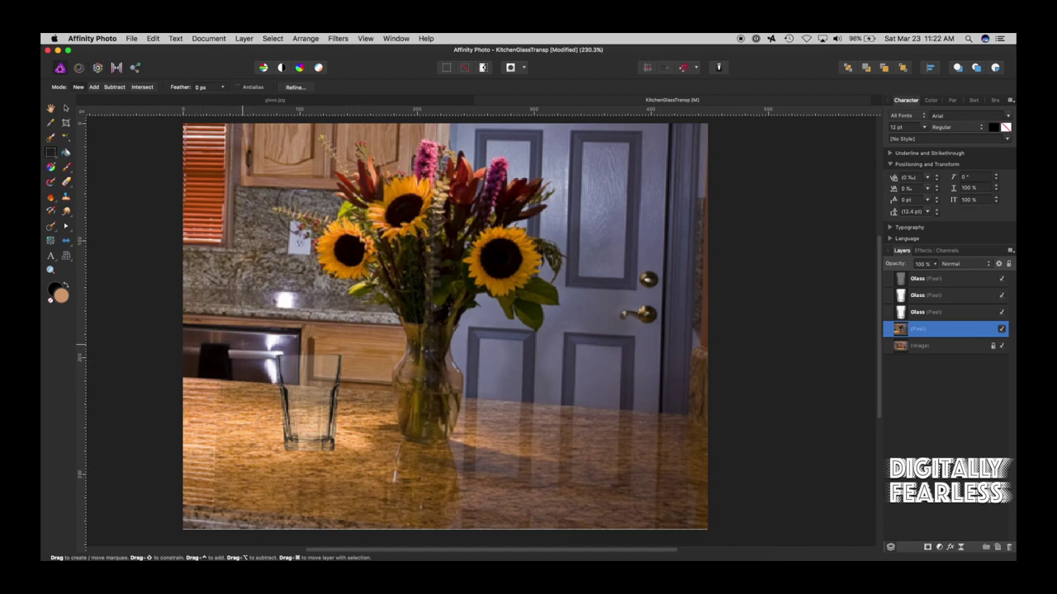
left_click_drag(261, 335, 366, 526)
left_click(154, 37)
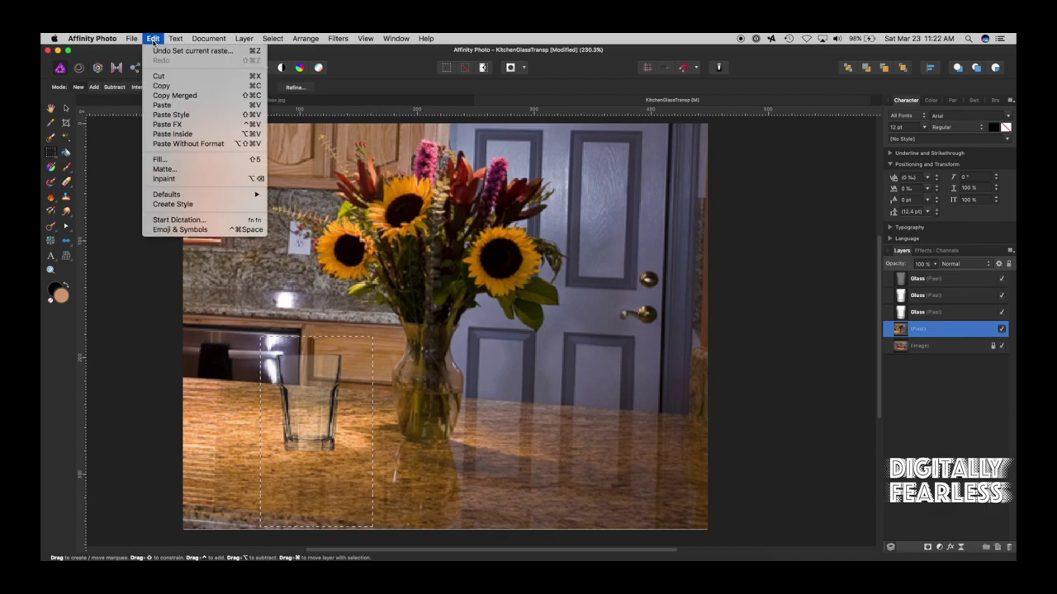
left_click(161, 86)
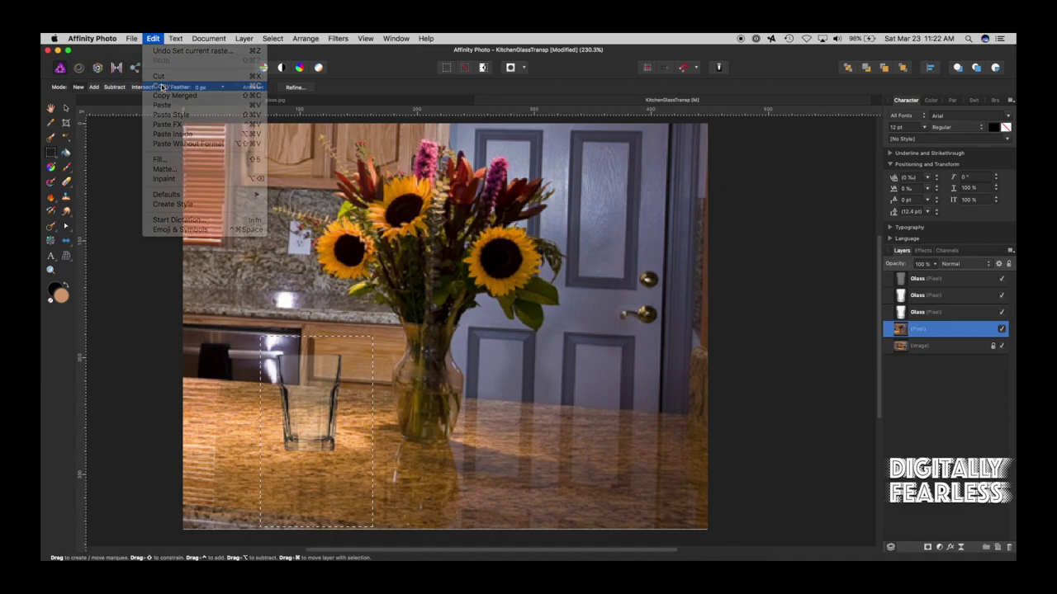
left_click(154, 38)
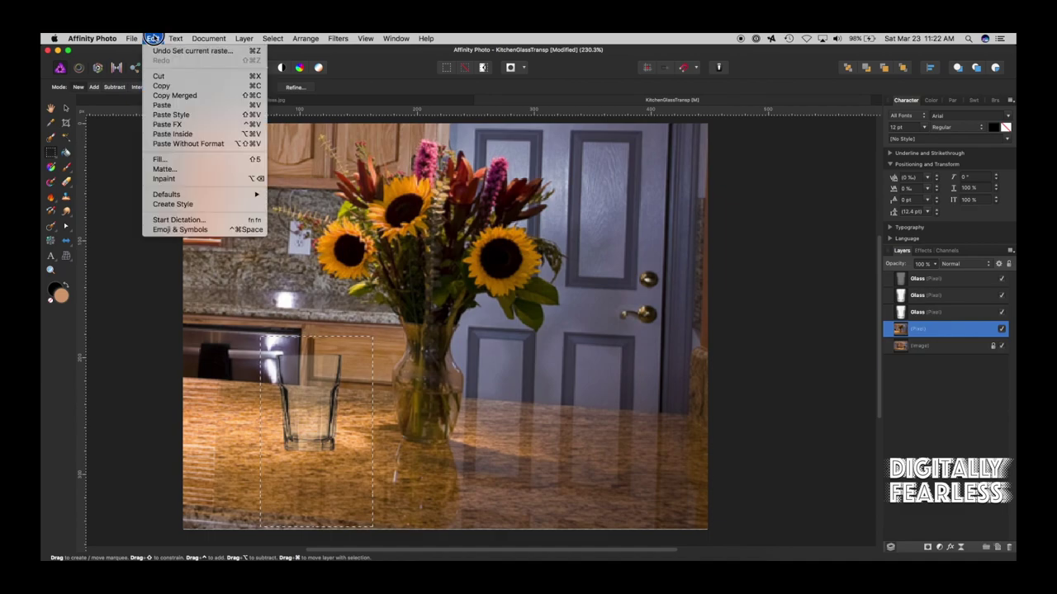
left_click(163, 105)
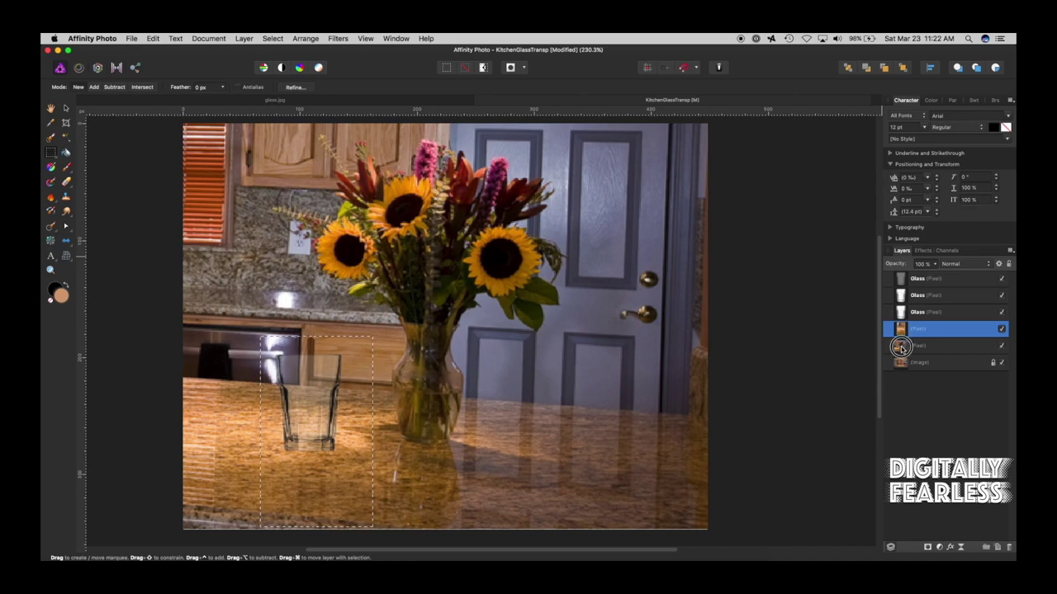
Clear the selection, merge down the full duplicate background, and select the pasted glass patch layer.
left_click(905, 347)
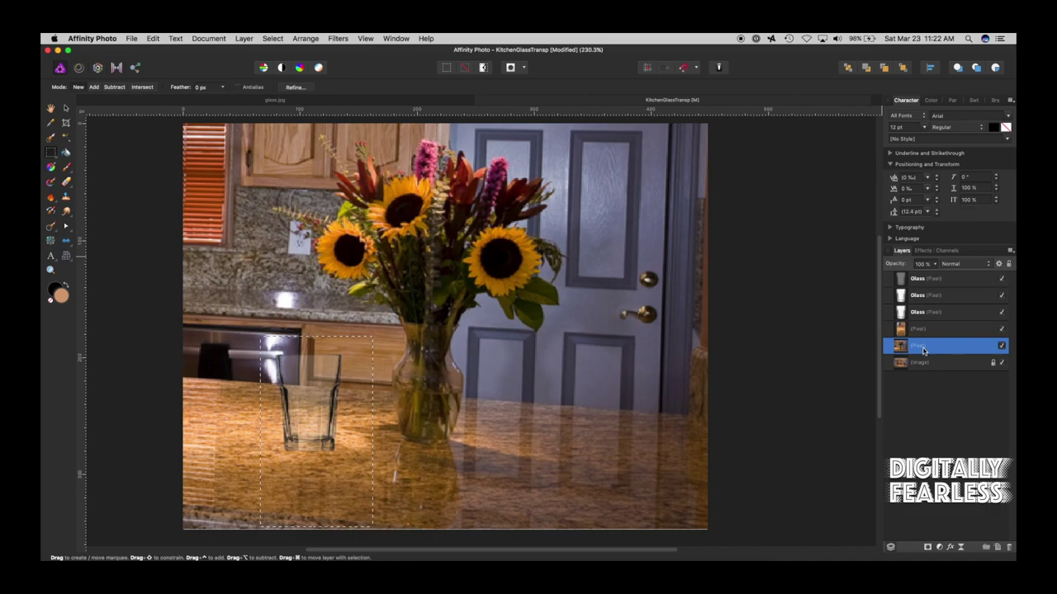
key("super+d")
key("super+e")
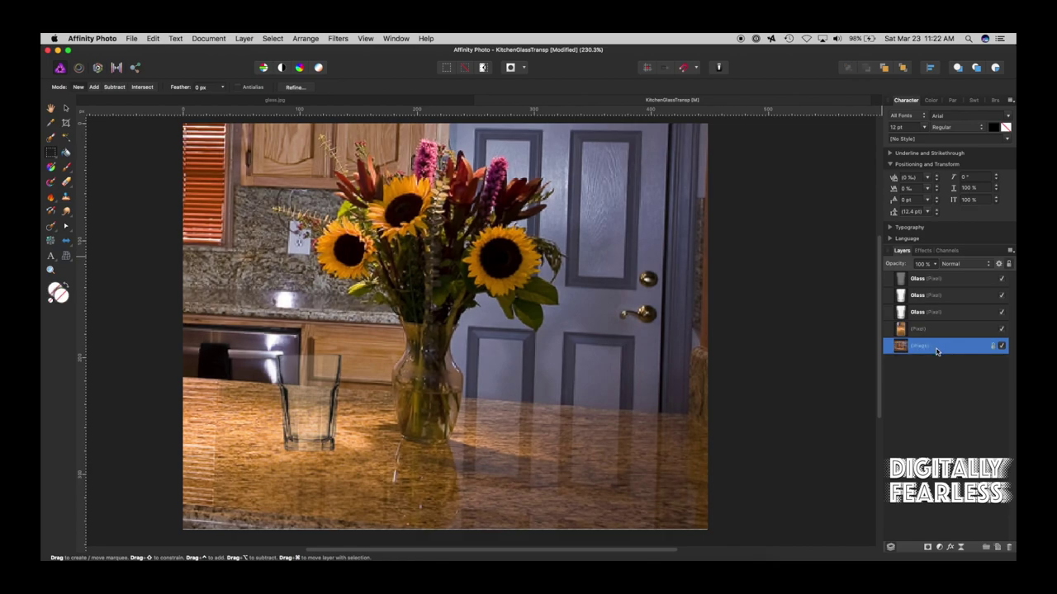
left_click(900, 330)
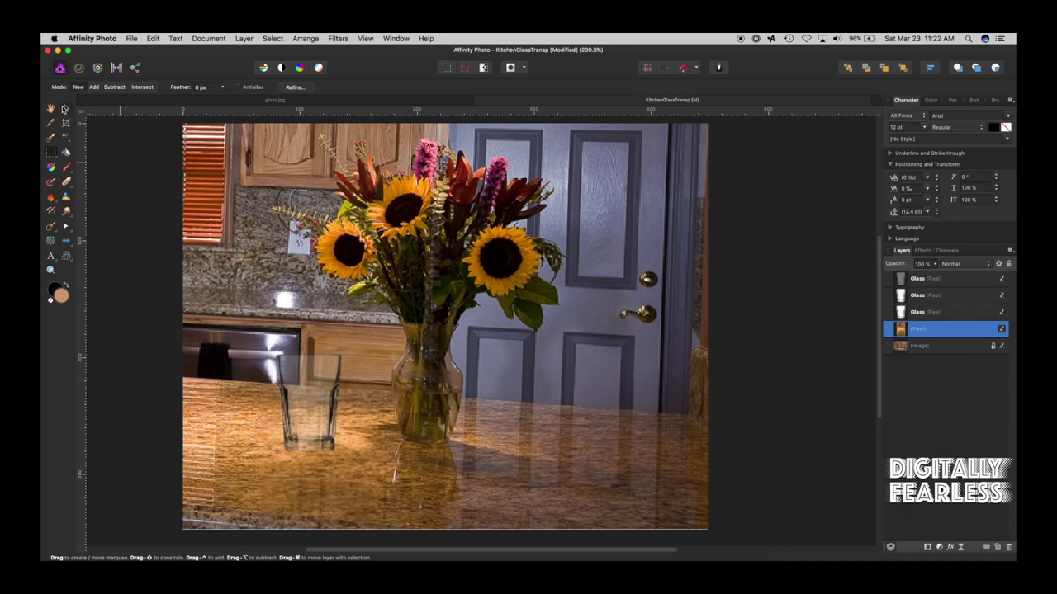
Flip the glass patch vertically, move it below the glass, and stretch its bottom edge.
left_click(65, 109)
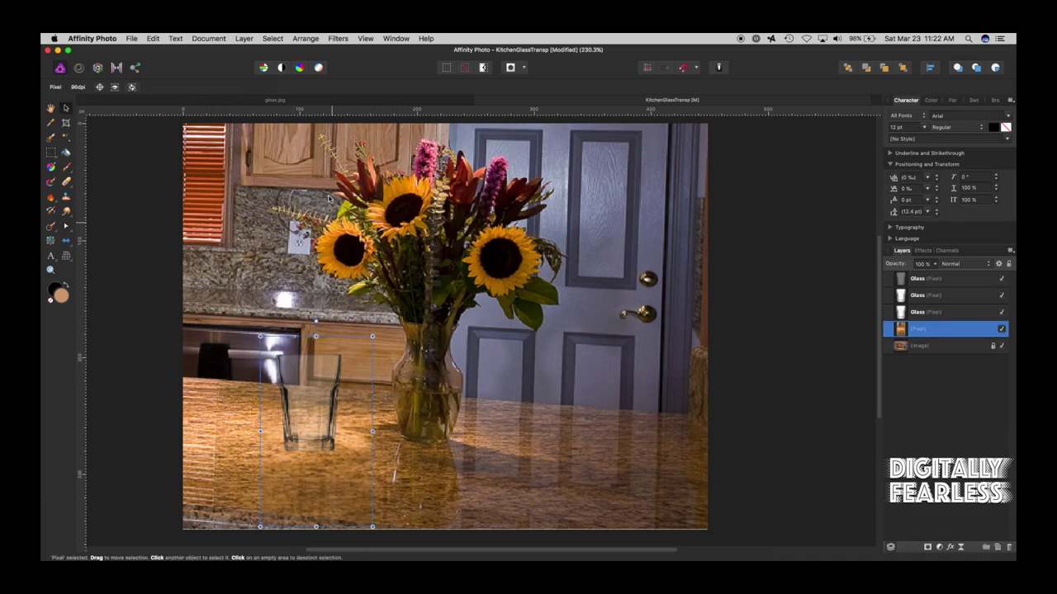
left_click(305, 39)
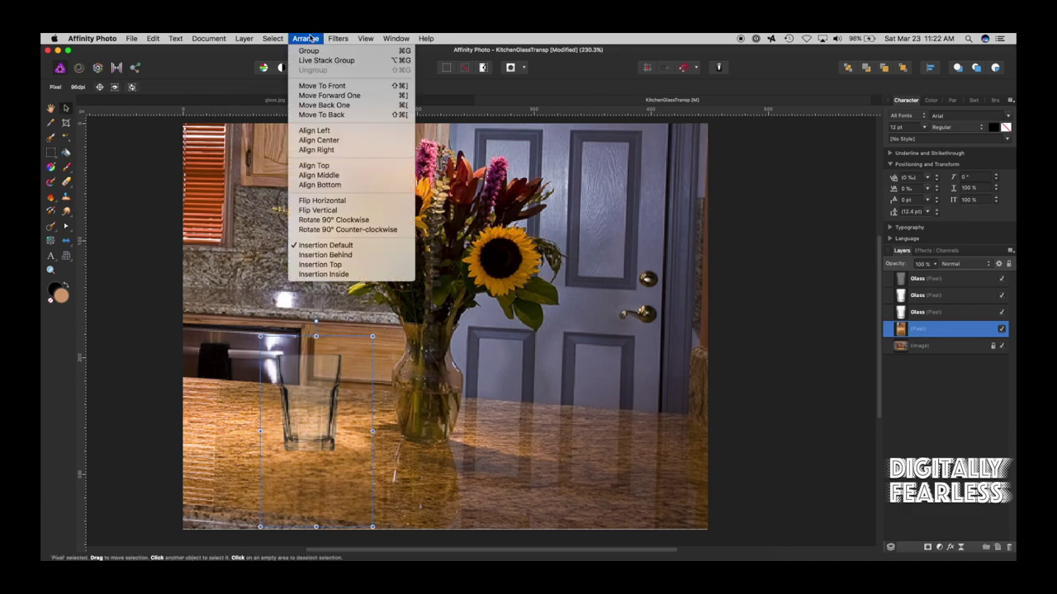
left_click(322, 211)
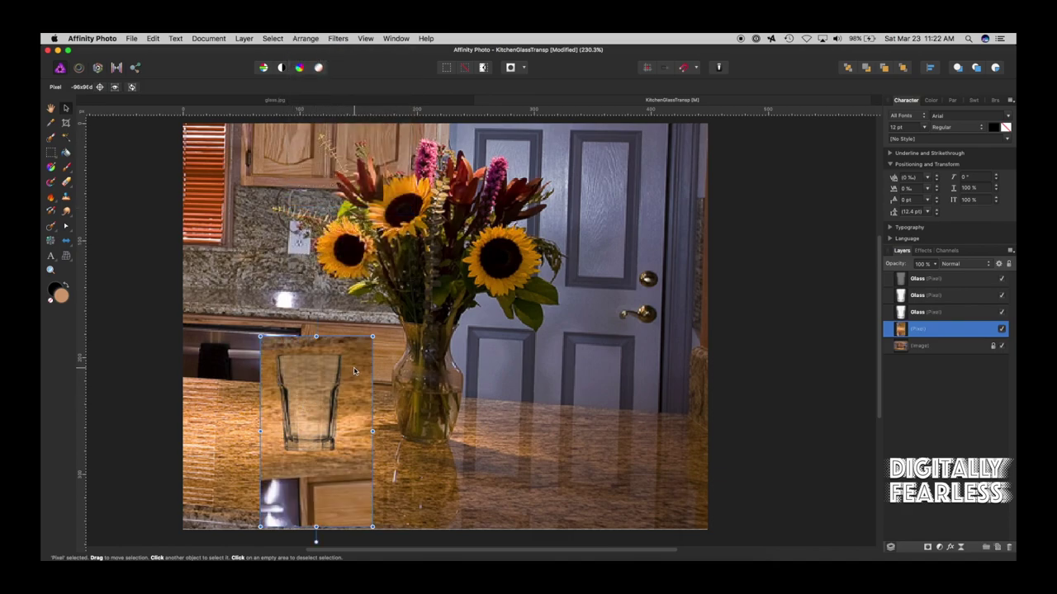
mouse_move(353, 373)
left_mouse_down()
mouse_move(350, 402)
mouse_move(348, 386)
left_mouse_up()
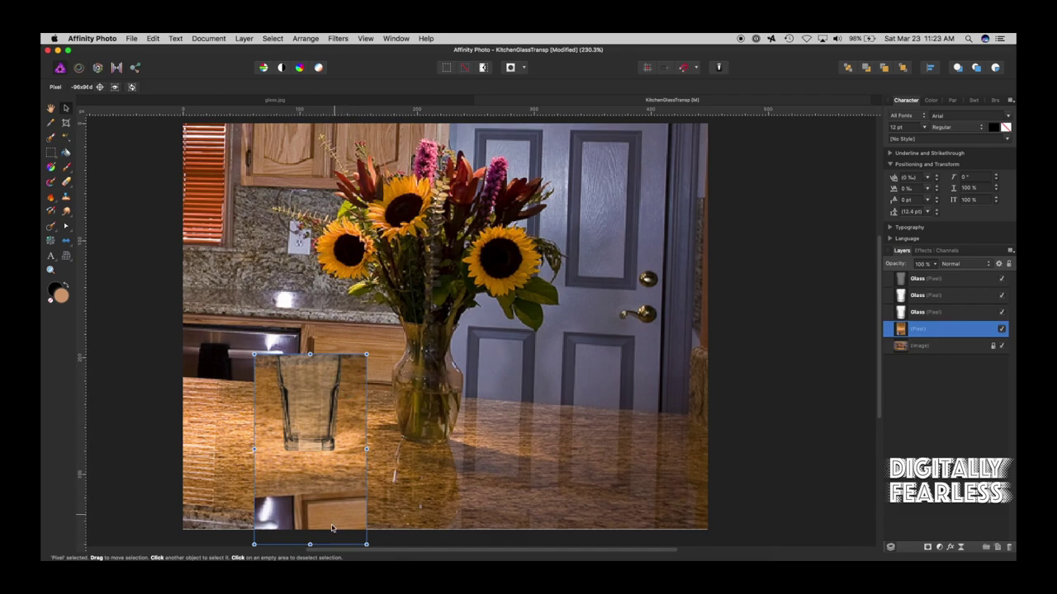
scroll(310, 540, "down", 5)
mouse_move(314, 486)
left_mouse_down()
mouse_move(307, 480)
mouse_move(309, 489)
left_mouse_up()
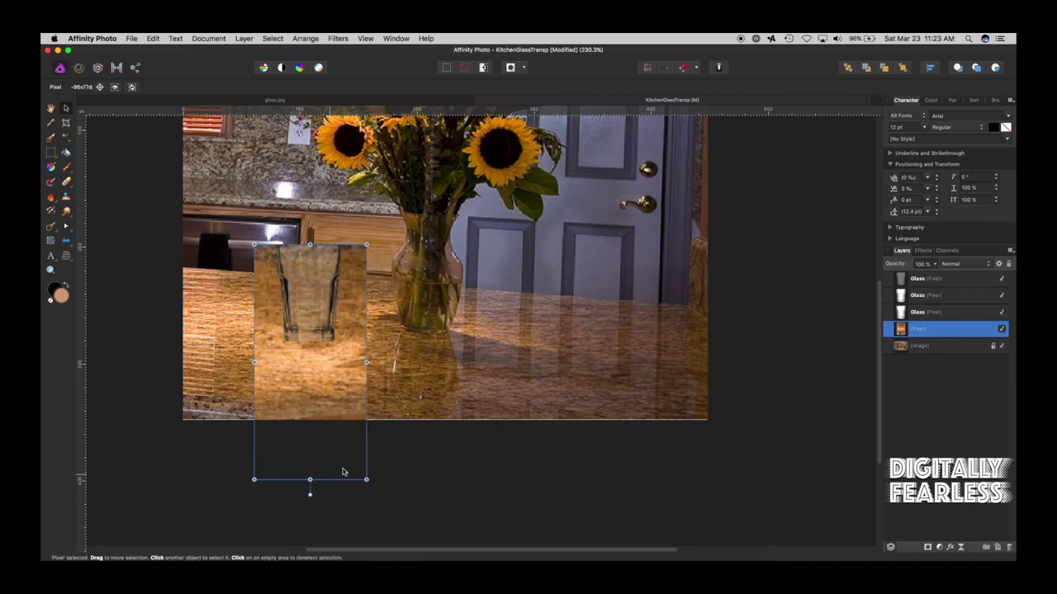
Switch to Mesh Warp and curve the flipped patch's left side and top edge inward.
left_click(67, 258)
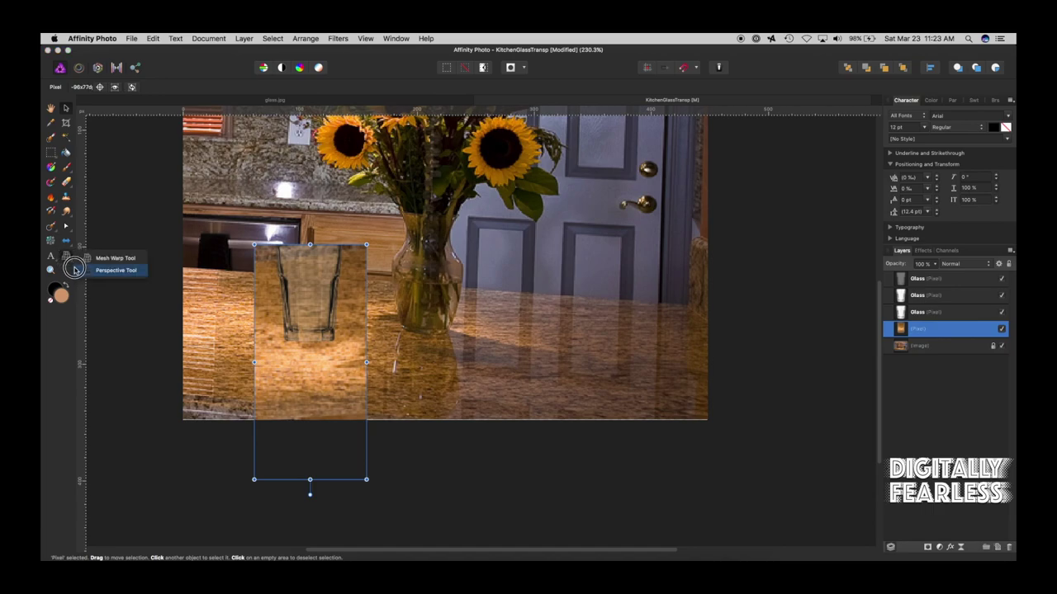
left_click(86, 258)
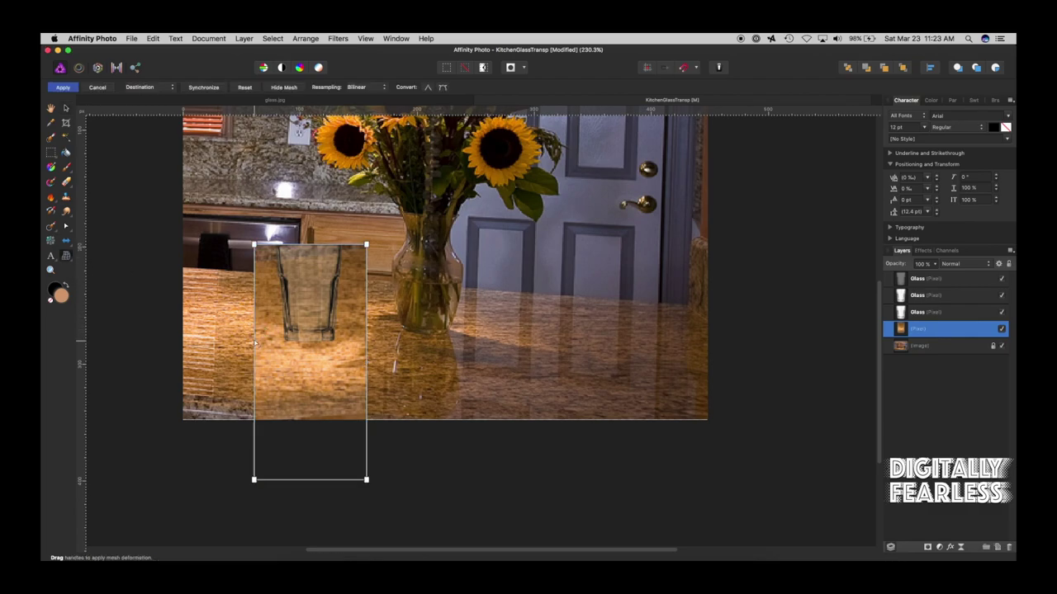
mouse_move(255, 343)
left_mouse_down()
mouse_move(259, 323)
mouse_move(276, 331)
mouse_move(278, 310)
left_mouse_up()
left_click(254, 245)
left_click_drag(292, 245, 269, 248)
left_click_drag(366, 244, 348, 244)
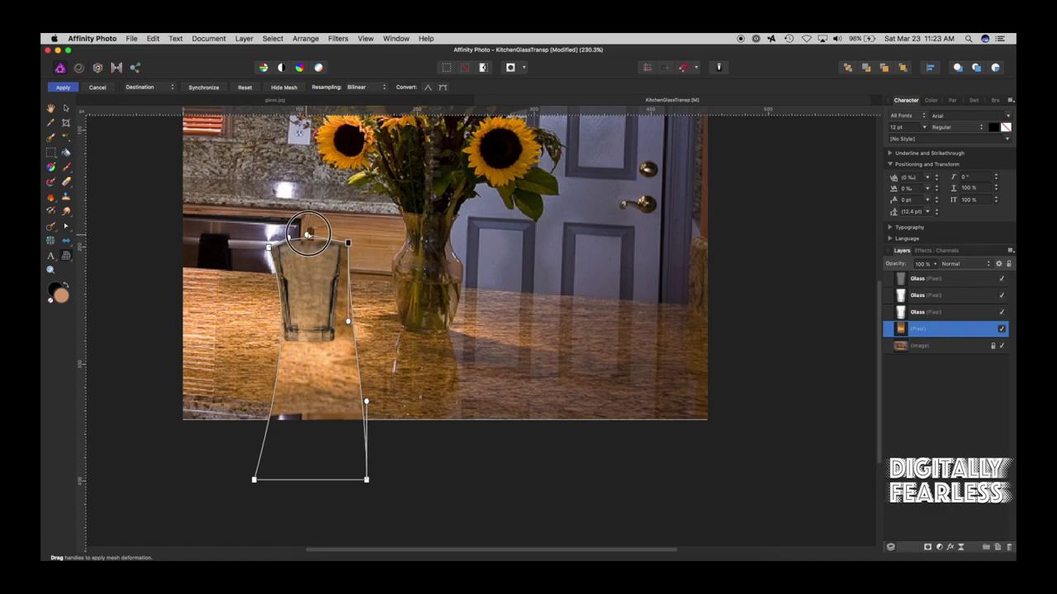
Bend the reflection's bottom edge and corners upward, straightening its left side.
left_click_drag(366, 479, 343, 405)
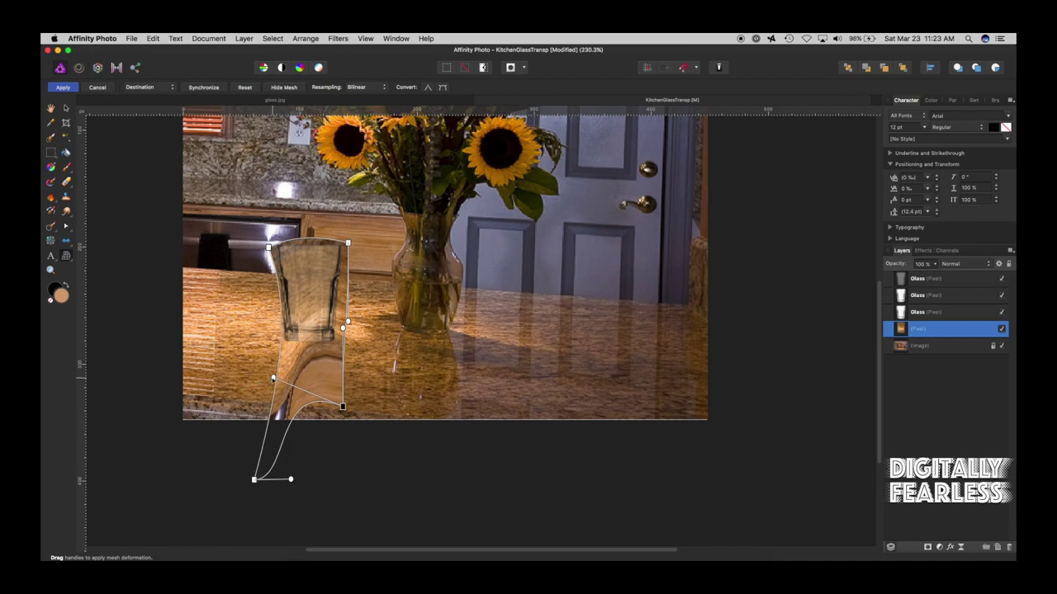
left_click_drag(273, 377, 321, 398)
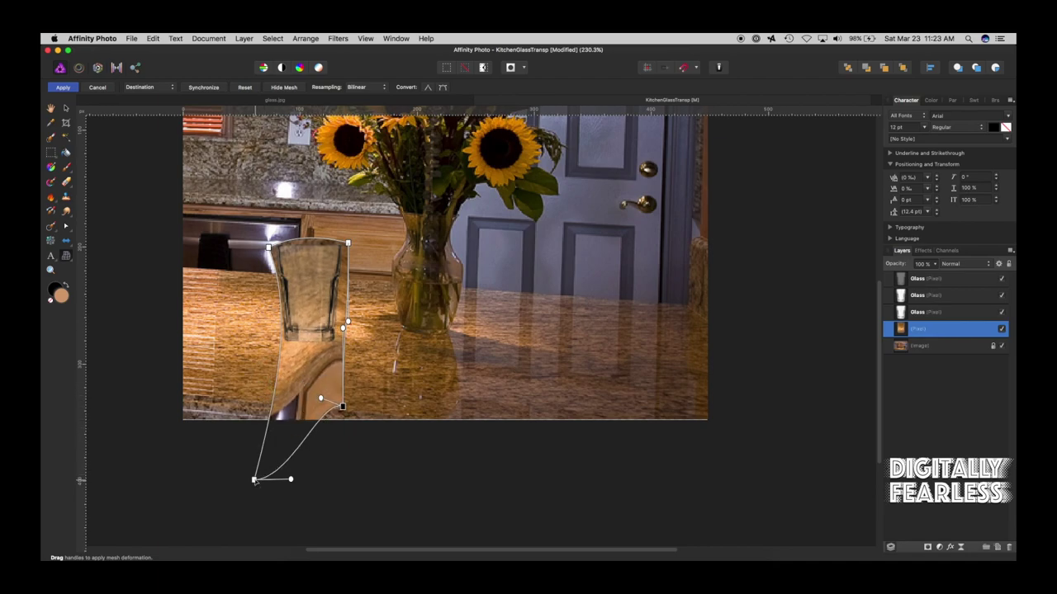
left_click_drag(254, 479, 262, 409)
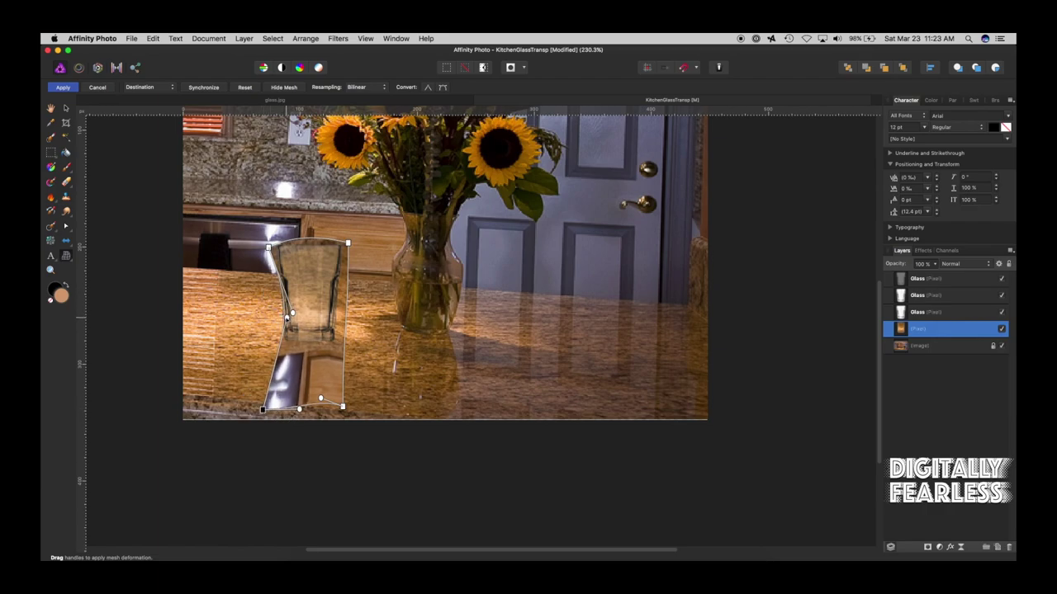
left_click_drag(287, 318, 282, 341)
left_click_drag(342, 405, 336, 398)
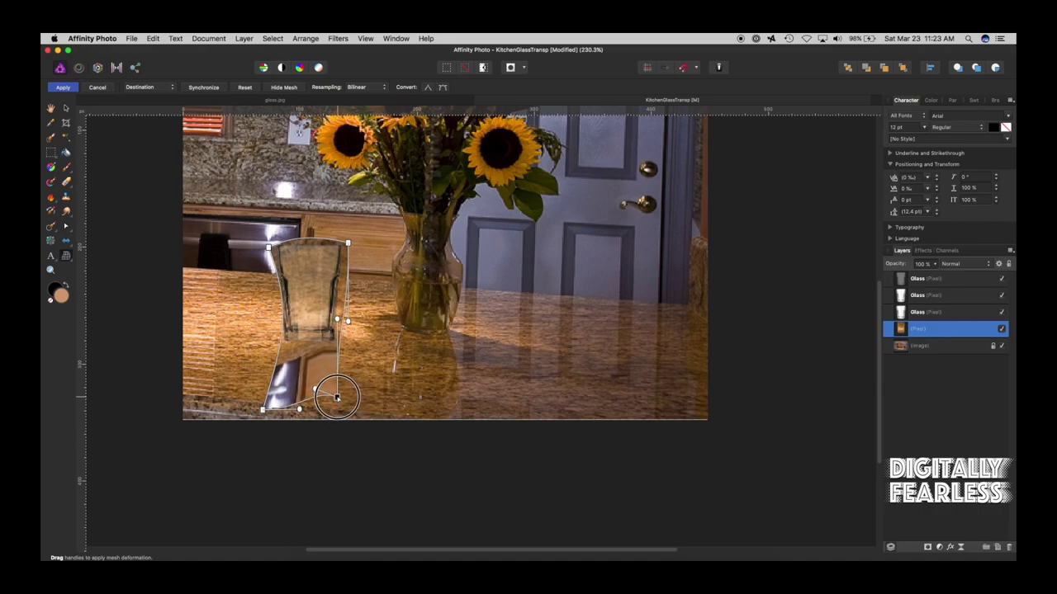
Add a right-edge warp point, shorten the reflection, and apply the warp.
left_click(342, 312)
mouse_move(342, 312)
left_mouse_down()
mouse_move(333, 300)
mouse_move(354, 320)
mouse_move(338, 330)
left_mouse_up()
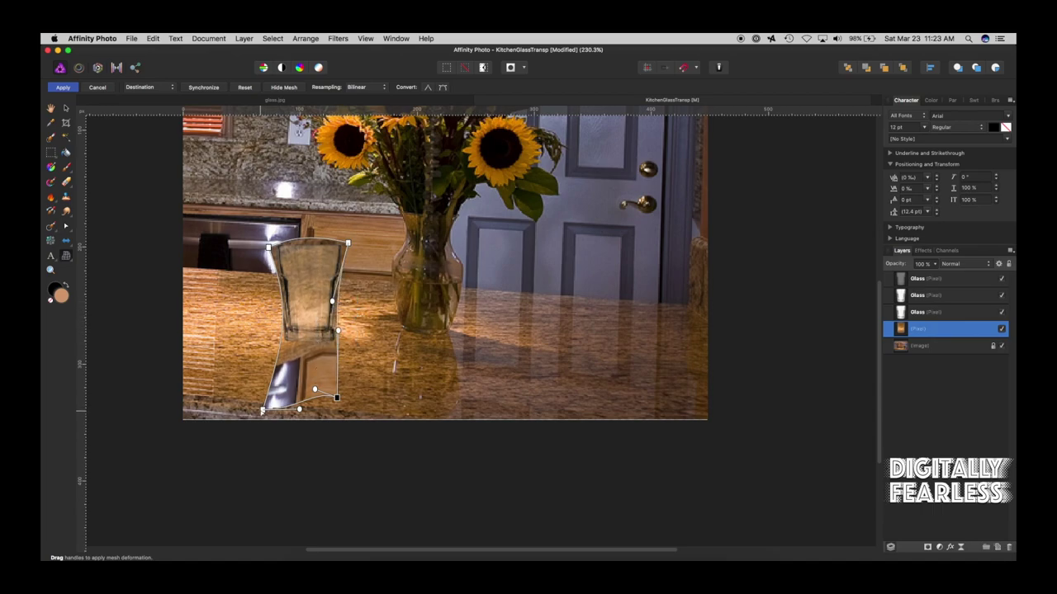
left_click_drag(263, 411, 336, 381)
left_click_drag(263, 391, 266, 376)
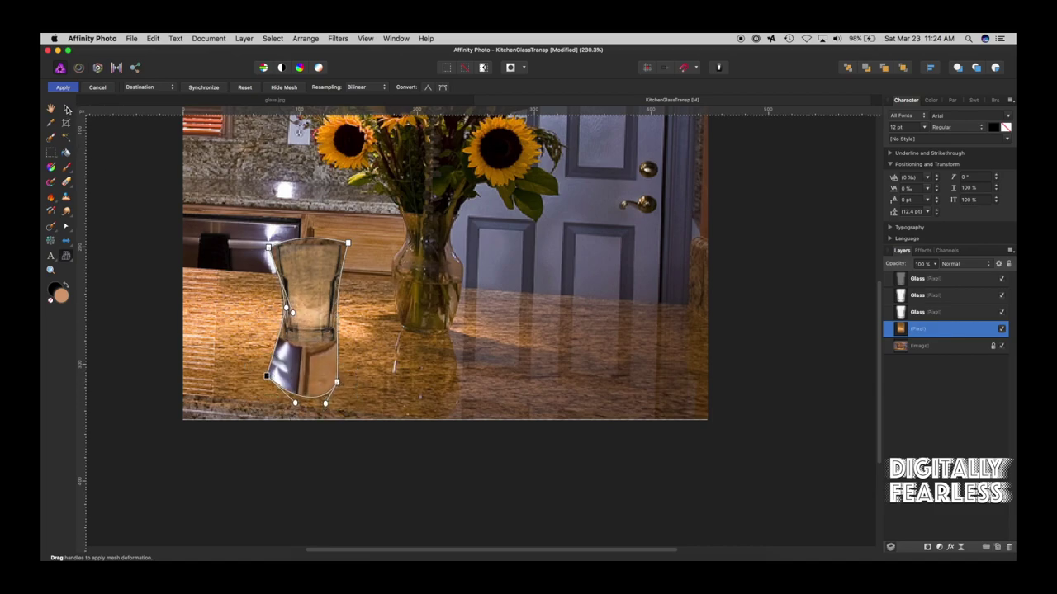
key("h")
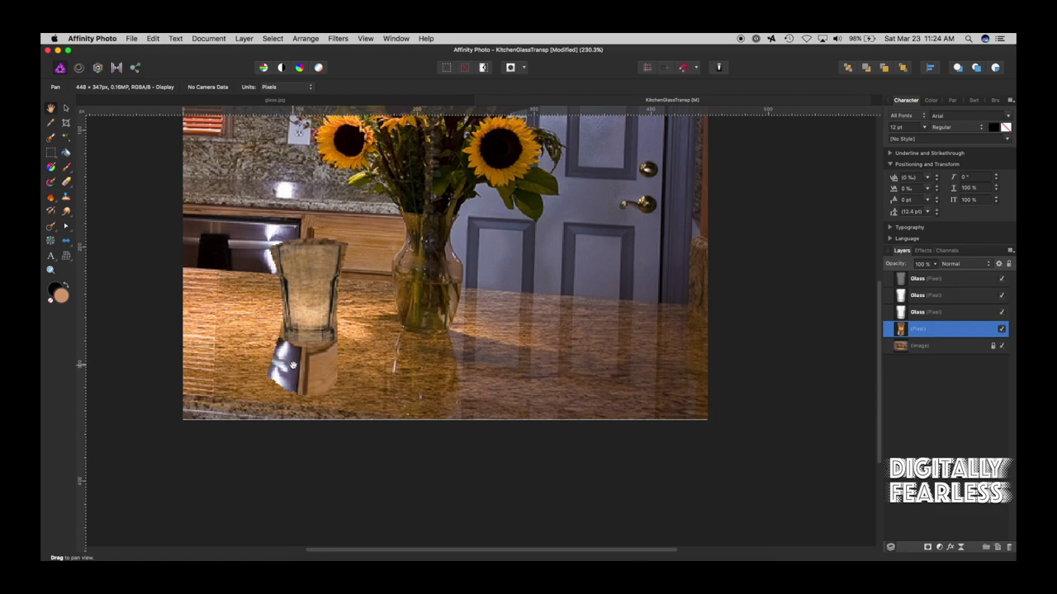
Select the warped Pixel layer and add a layer mask to it.
left_click(66, 108)
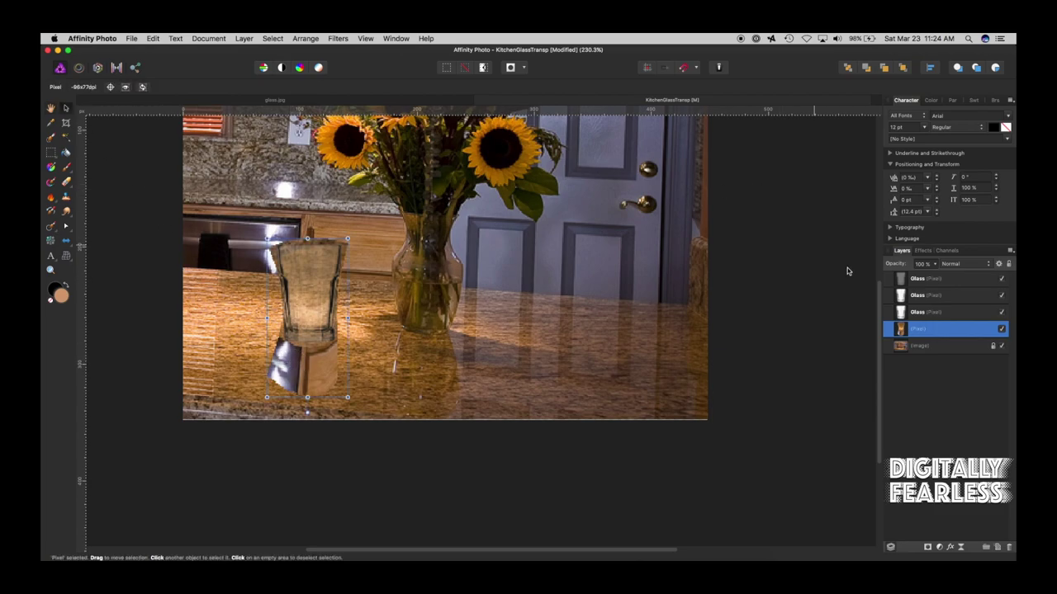
left_click(900, 296)
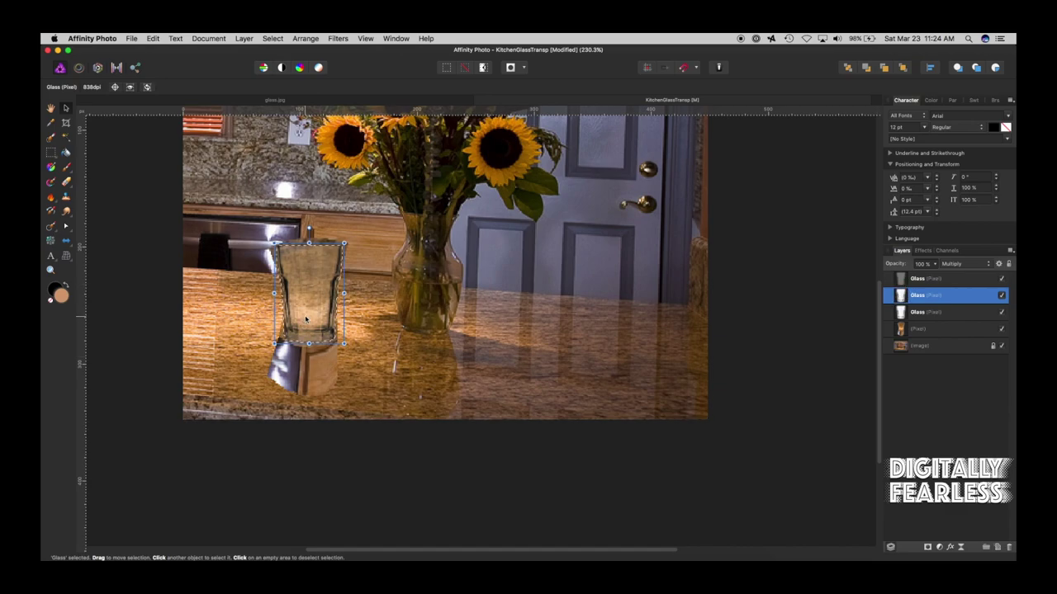
left_click(901, 330)
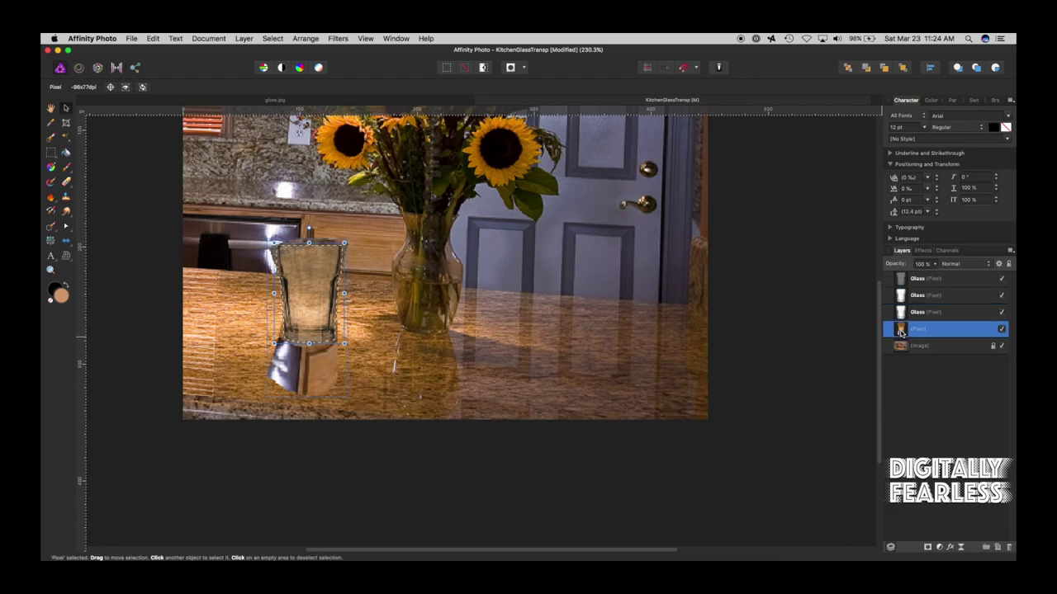
left_click(928, 547)
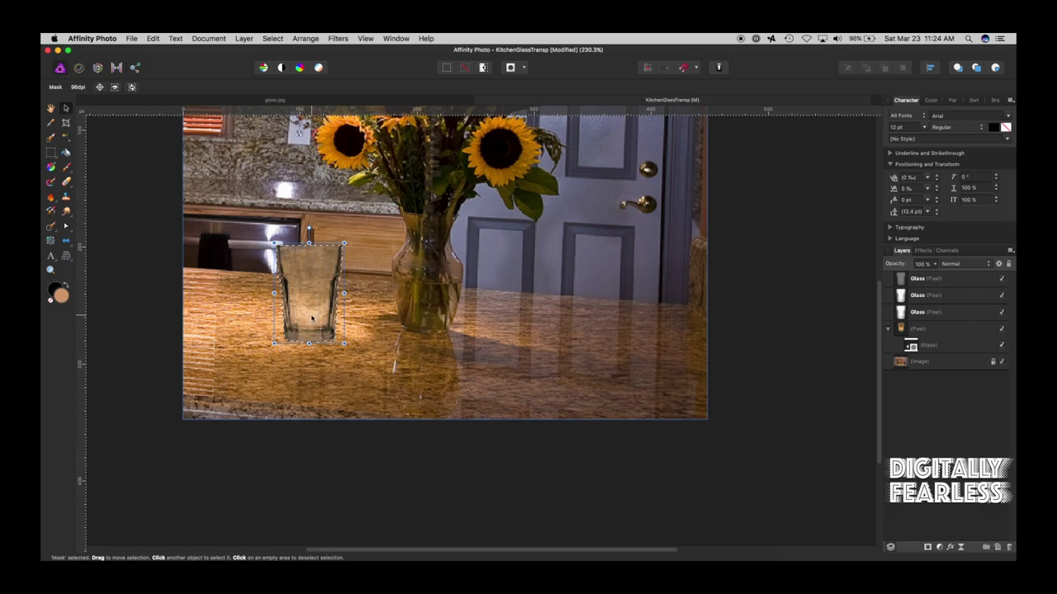
Select the masked Pixel layer and try out different opacity levels.
left_click(464, 68)
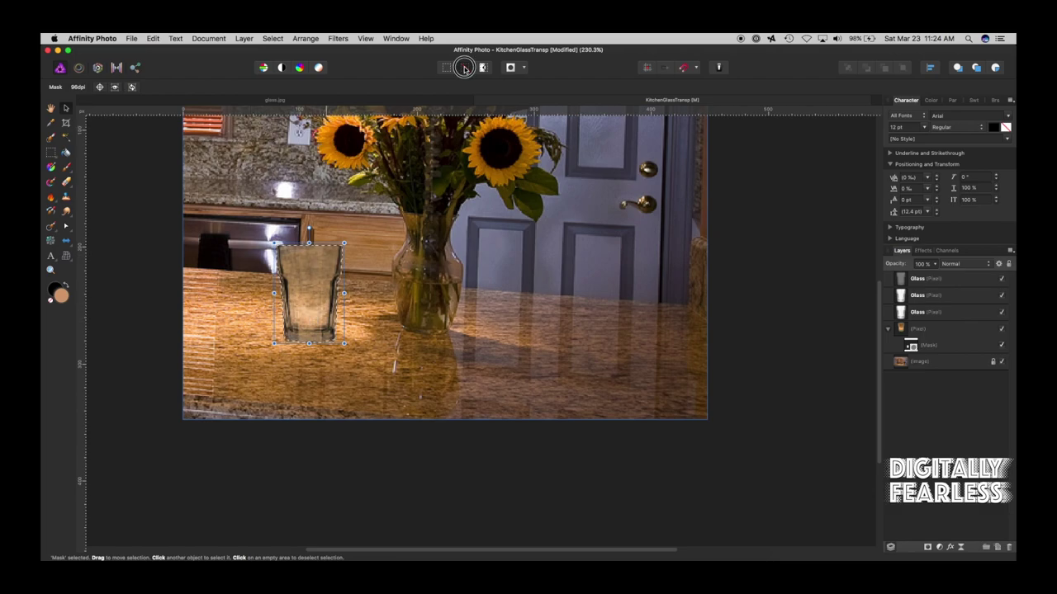
left_click(302, 289)
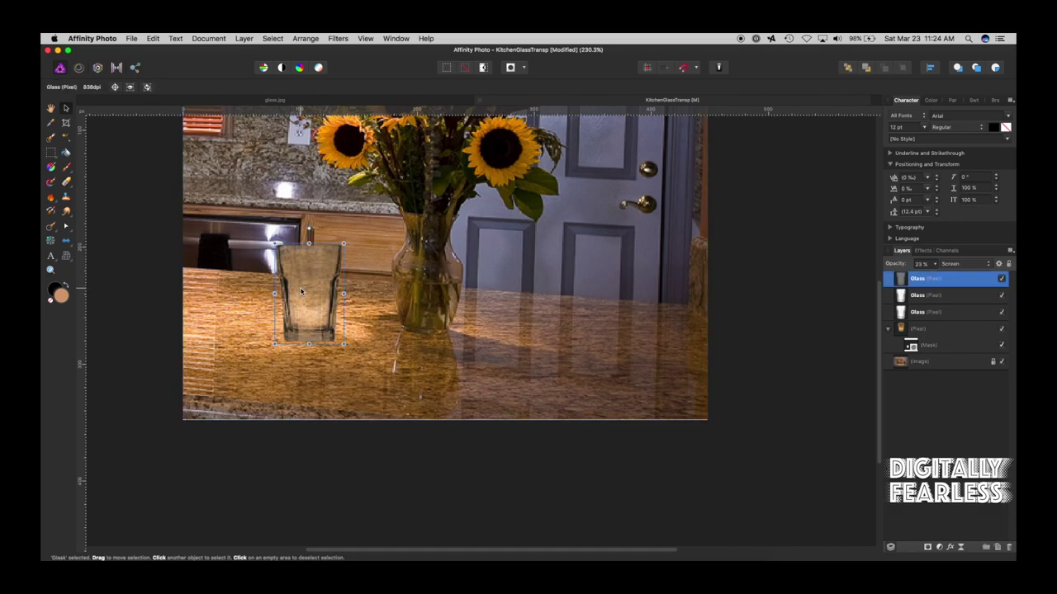
left_click(917, 330)
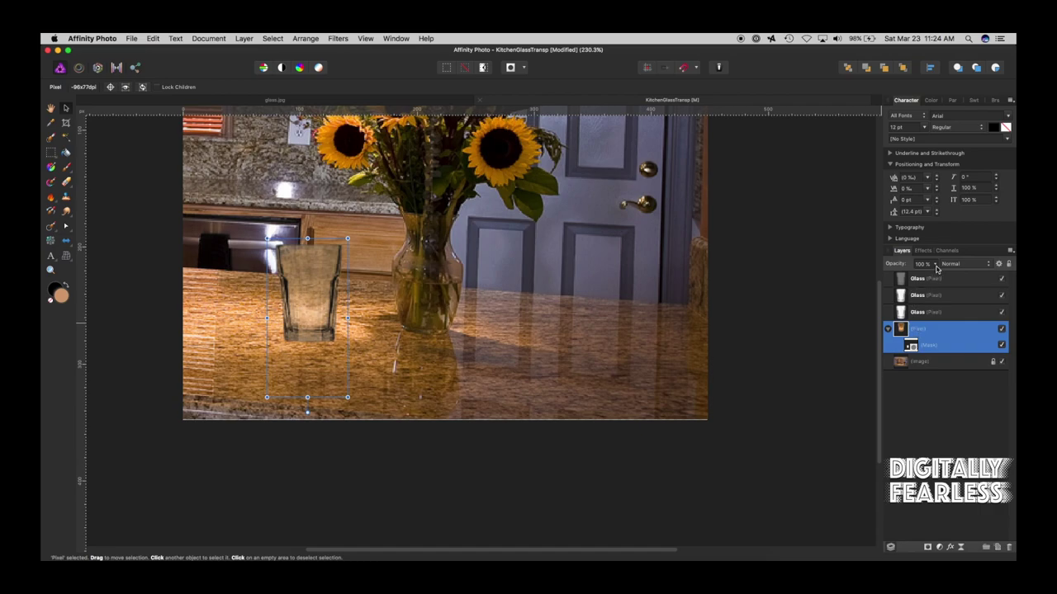
double_click(919, 329)
left_click(934, 265)
left_click_drag(936, 274, 909, 276)
Set the Pixel layer to Average blend mode at 77% opacity.
left_click(950, 265)
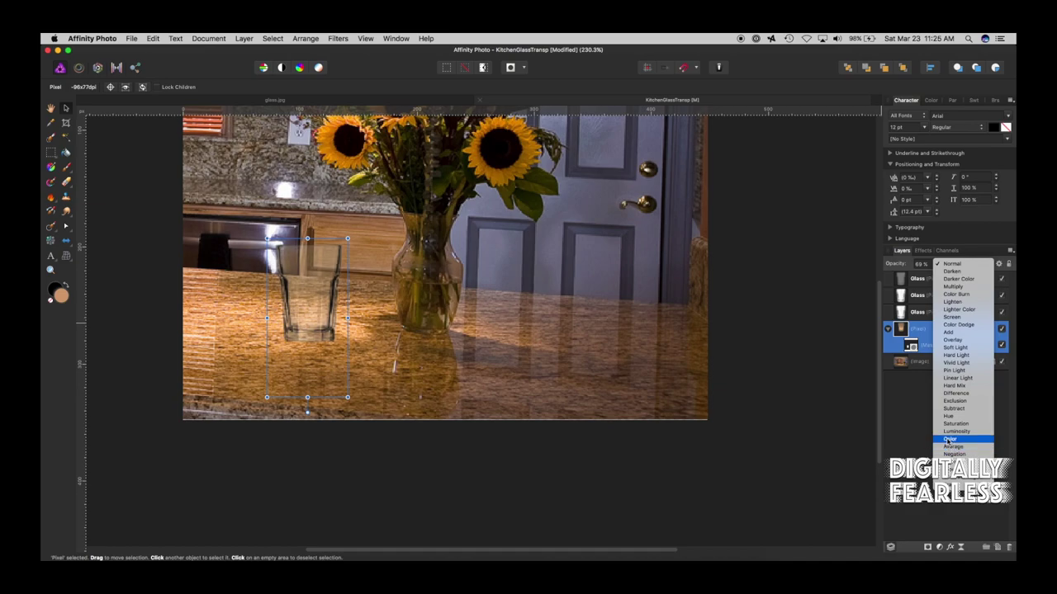
left_click(948, 441)
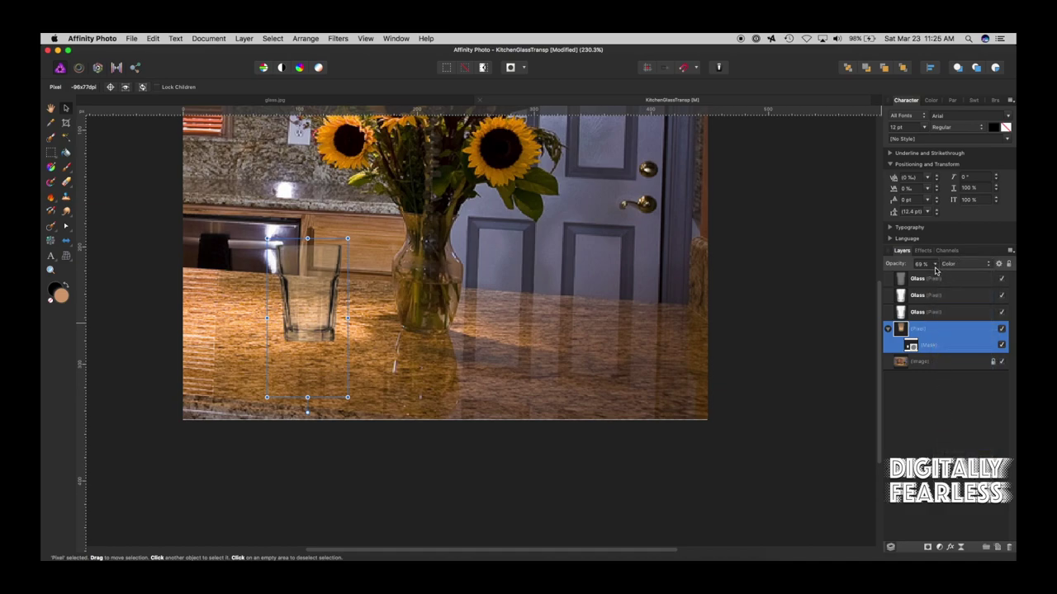
left_click(934, 270)
mouse_move(933, 278)
left_mouse_down()
mouse_move(957, 278)
mouse_move(939, 277)
left_mouse_up()
left_click(962, 264)
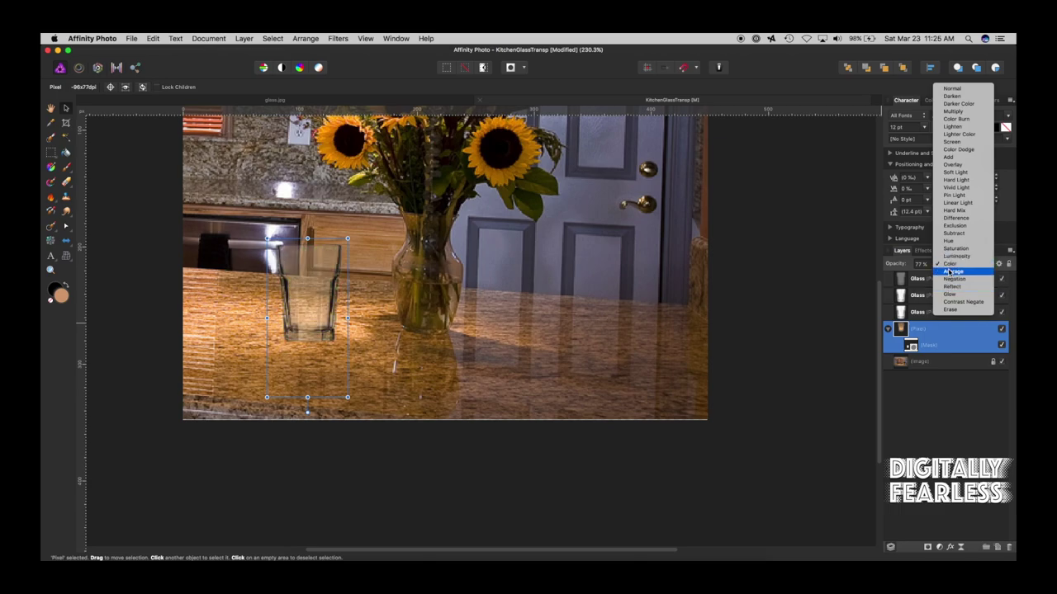
left_click(948, 273)
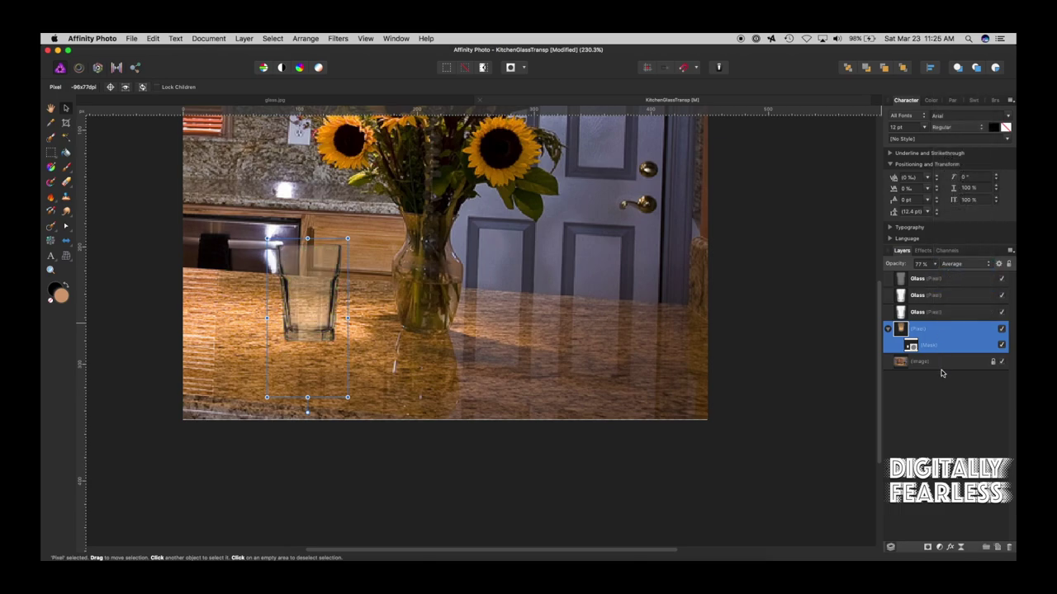
left_click(947, 439)
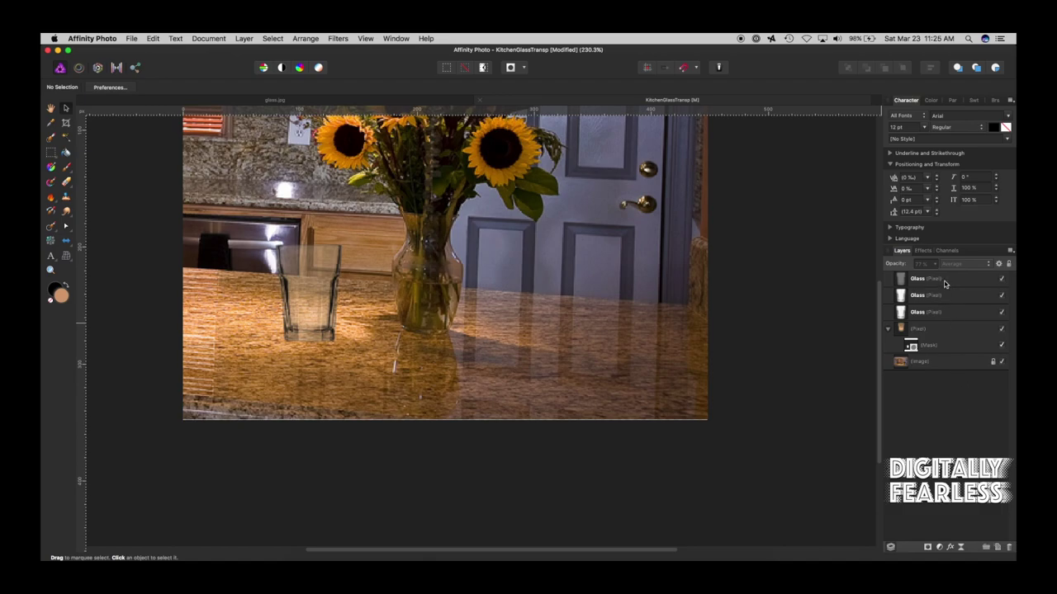
Set the Pixel layer's opacity to 91%.
left_click(917, 327)
left_click(934, 264)
mouse_move(958, 278)
left_mouse_down()
mouse_move(870, 278)
mouse_move(974, 273)
mouse_move(850, 283)
mouse_move(944, 276)
left_mouse_up()
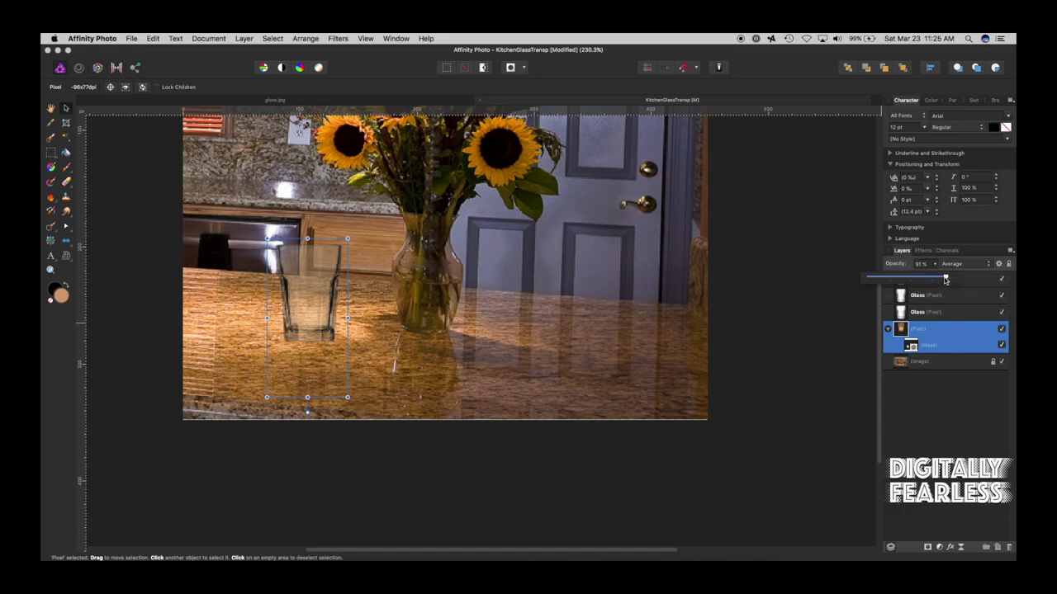
Select all three Glass layers and group them together.
left_click(888, 330)
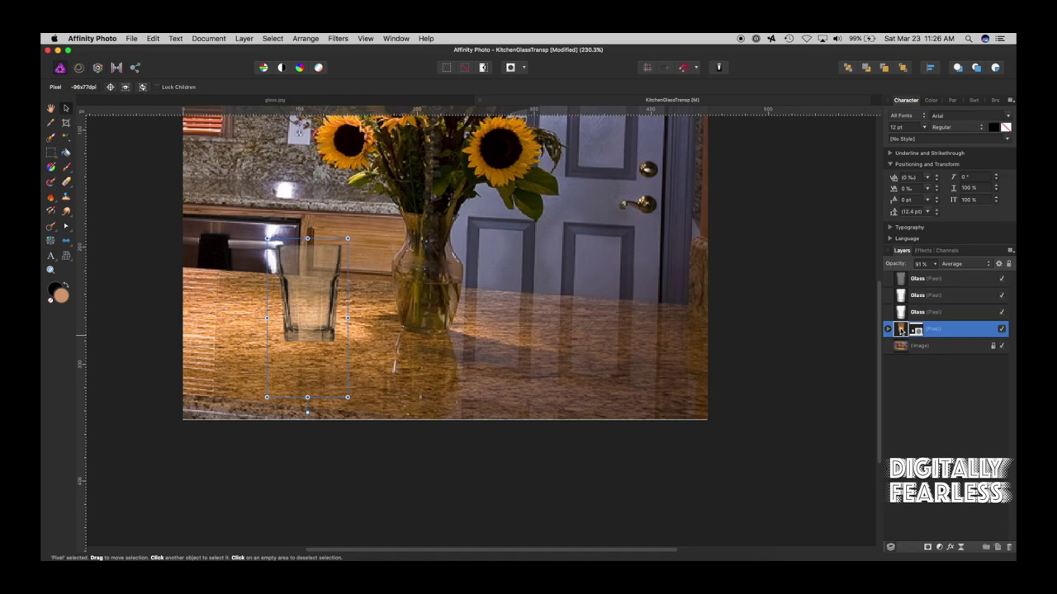
left_click(900, 313)
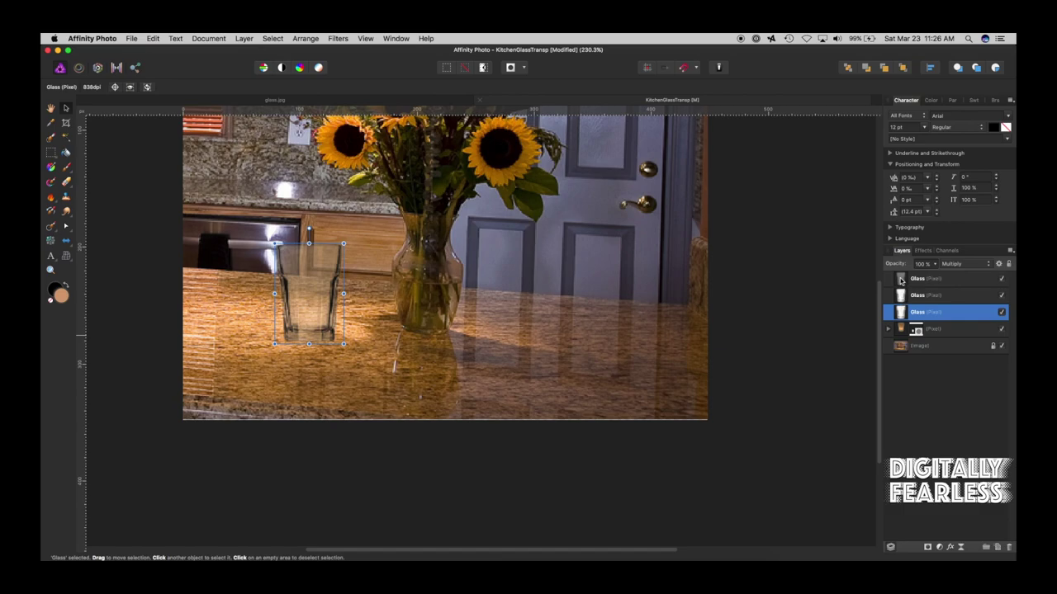
left_click(901, 281, "shift")
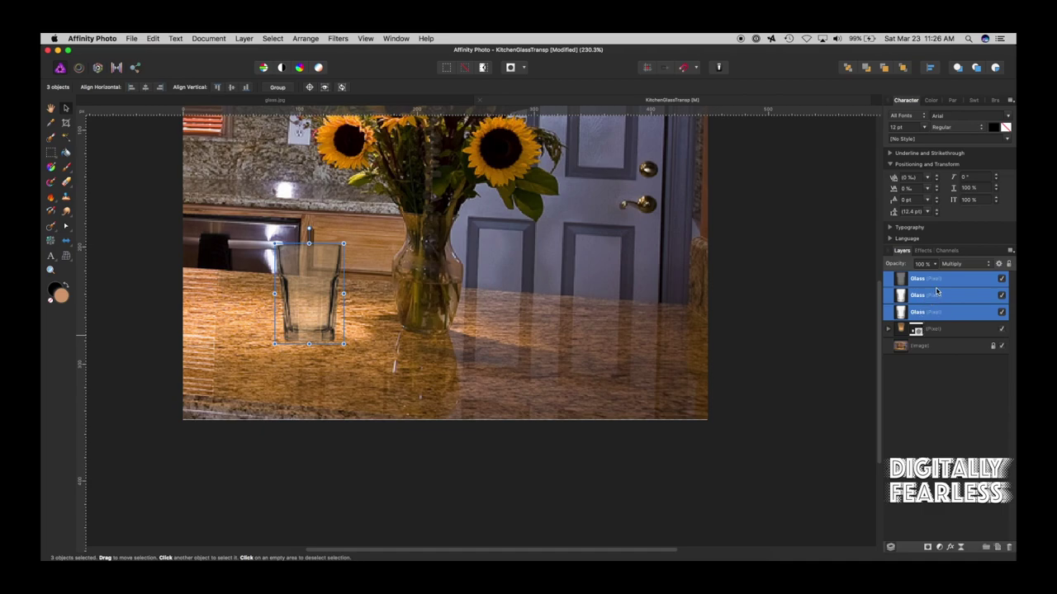
key("super+g")
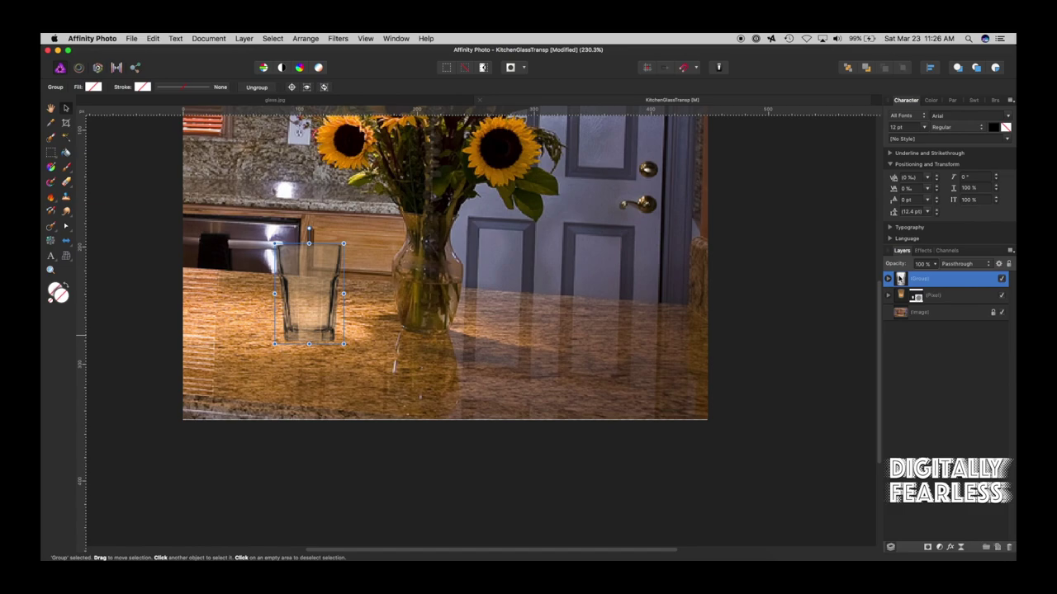
Duplicate the glass group and name the second group Glass.
key("super+j")
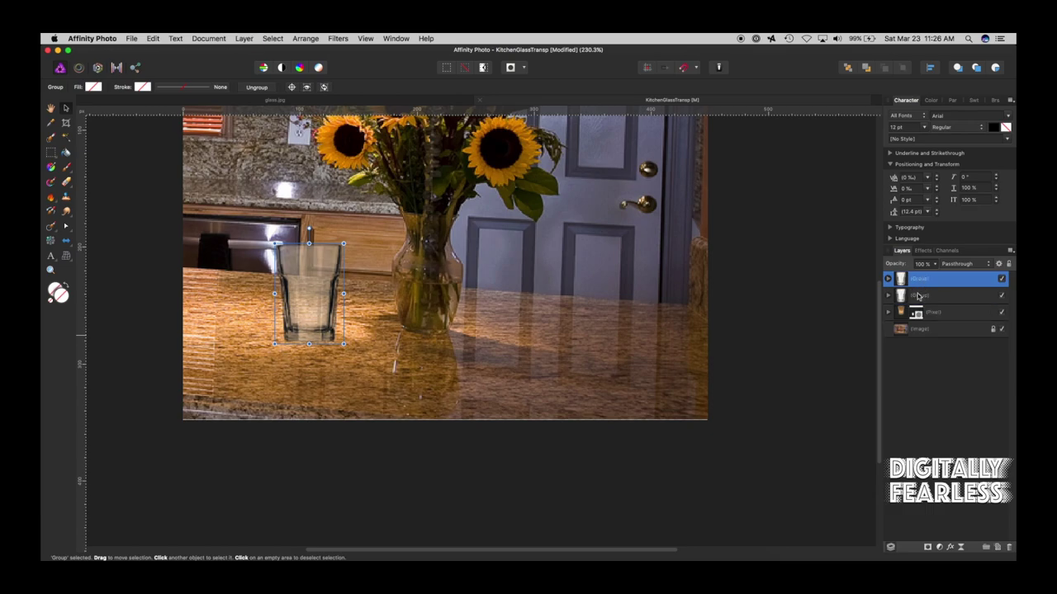
double_click(917, 296)
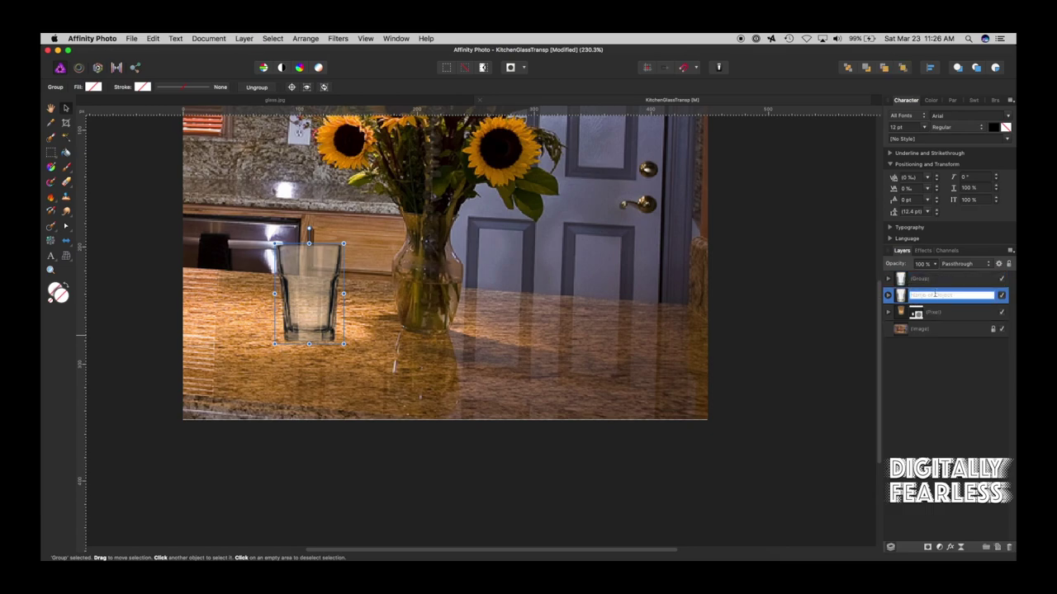
type("Glass")
left_click(938, 313)
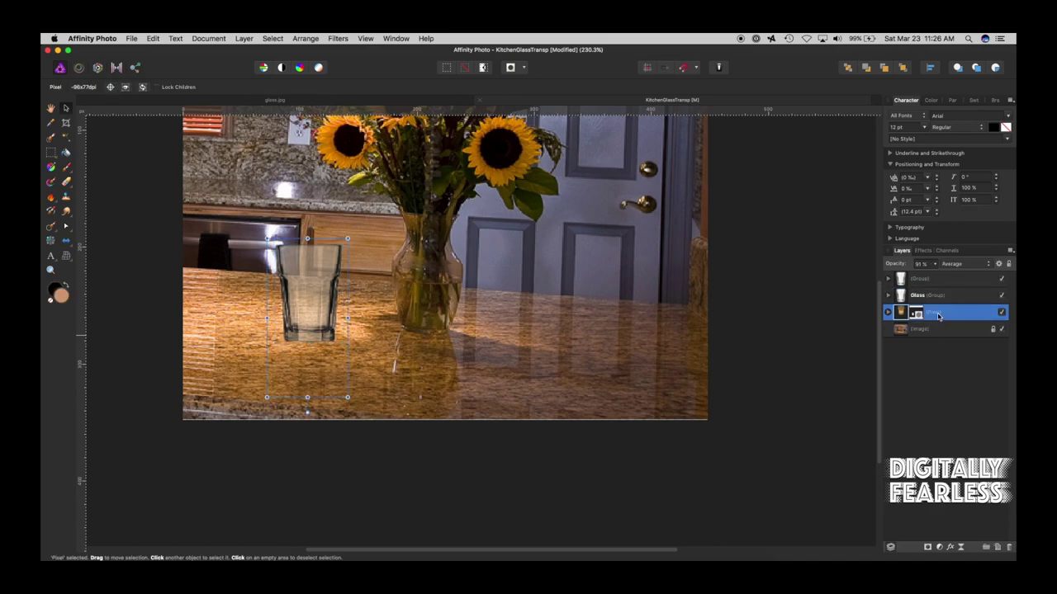
Rename the Pixel layer Counter Reflect and the top group Verticle reflection.
double_click(938, 314)
type("Re")
key("BackSpace")
key("BackSpace")
type("G")
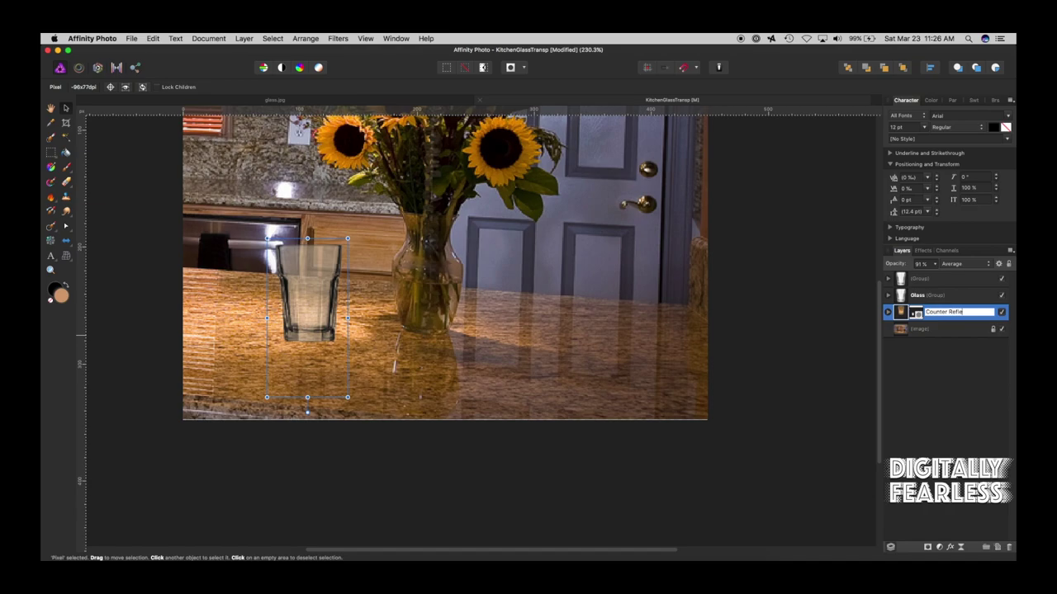
left_click(903, 279)
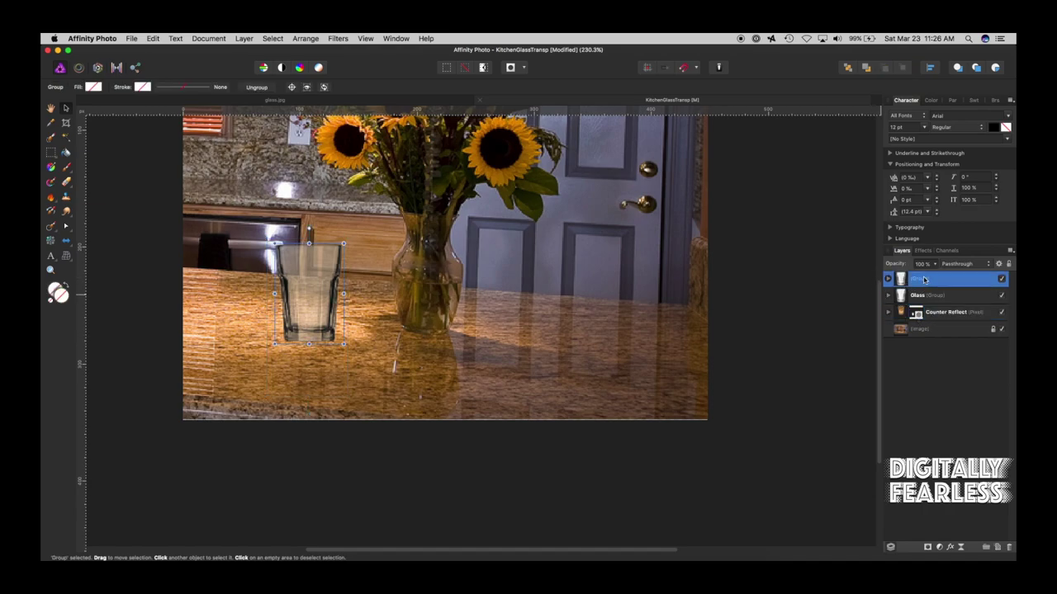
double_click(925, 279)
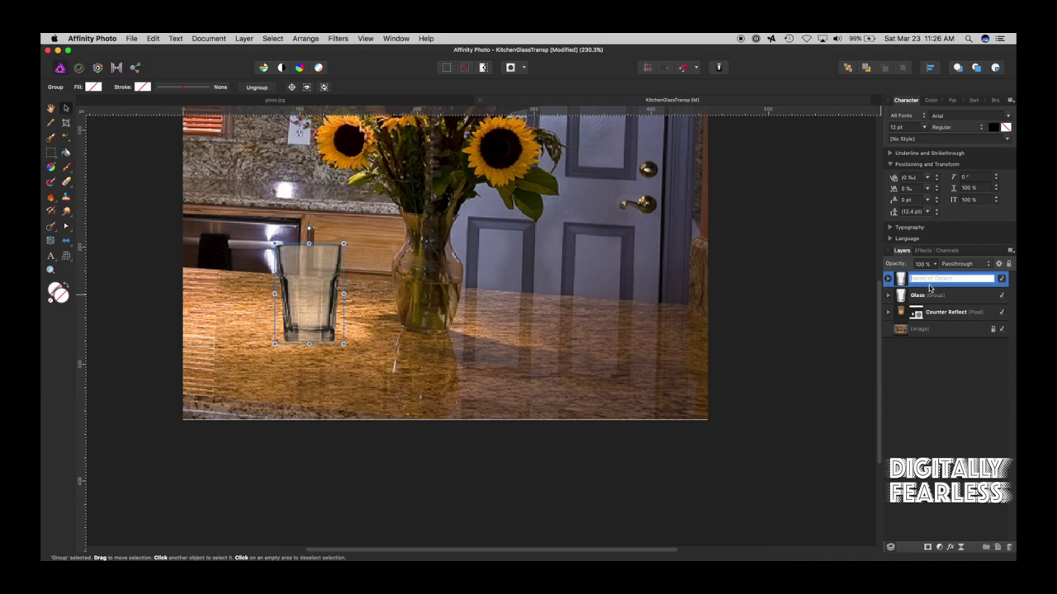
type("Verticle reflection")
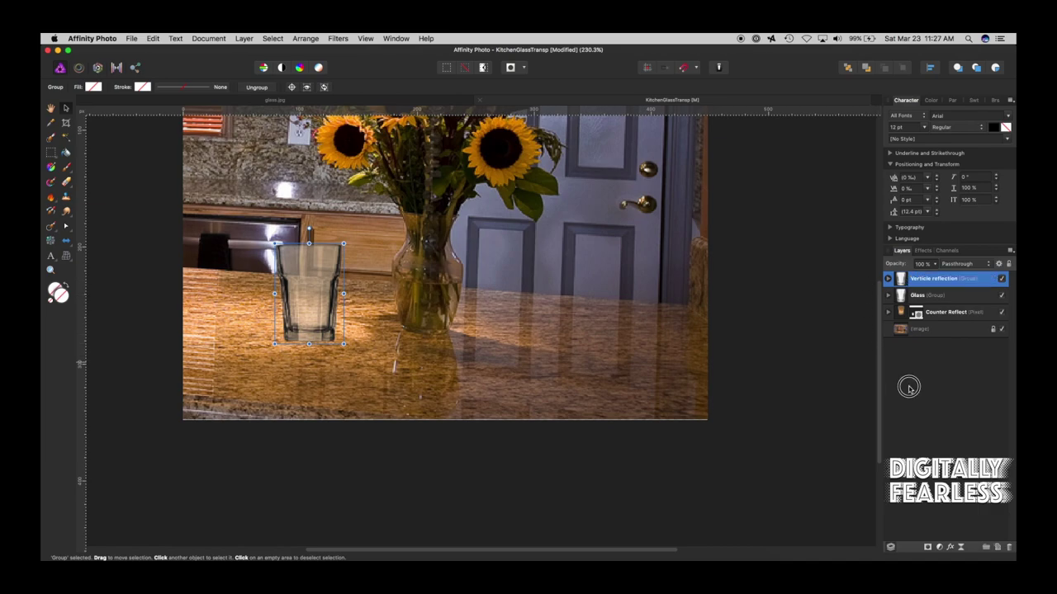
Flip the Verticle reflection group vertically and move it down below the glass.
key("Escape")
left_click(901, 278)
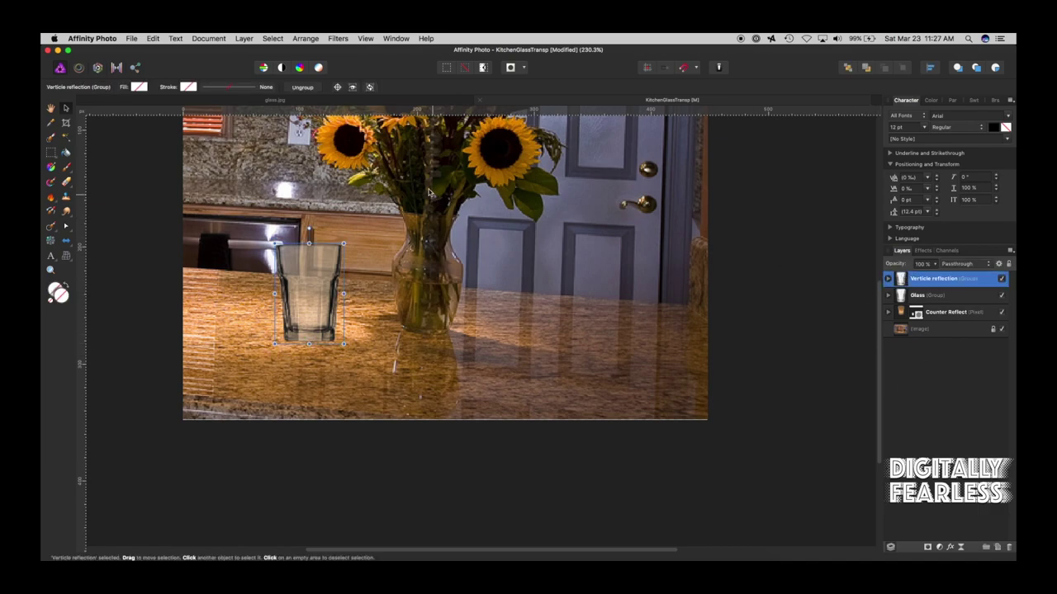
left_click(307, 39)
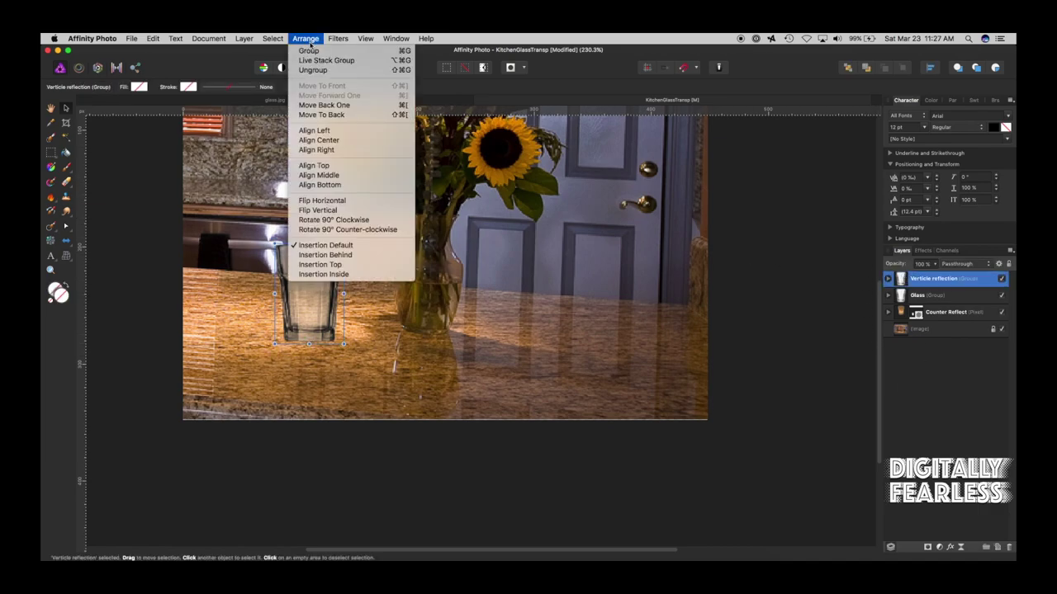
left_click(316, 209)
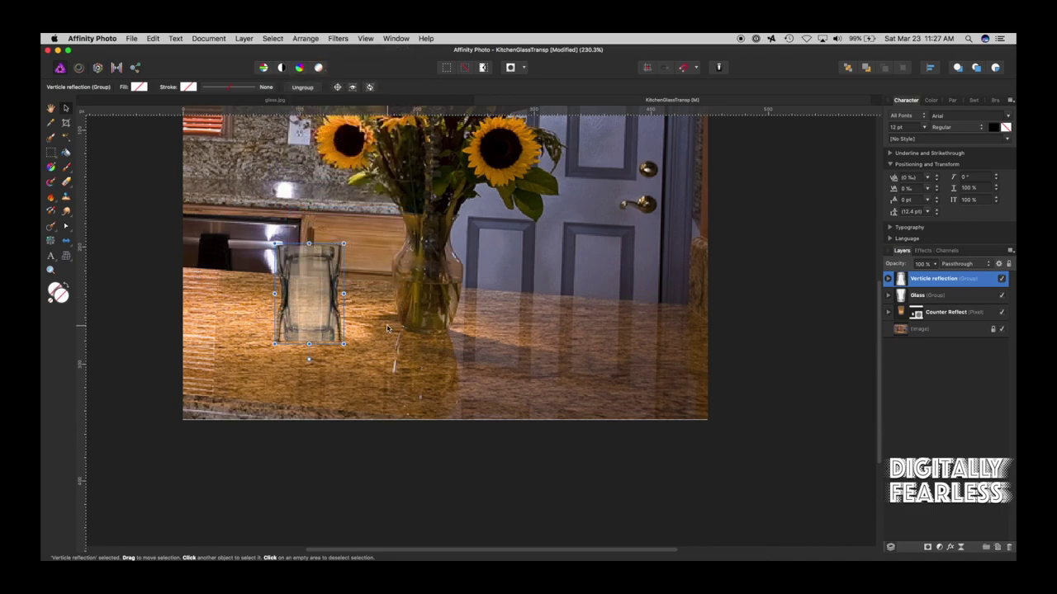
left_click(318, 297)
left_click_drag(318, 297, 317, 389)
Restack the Glass group above the reflection in the Layers panel.
left_click(937, 384)
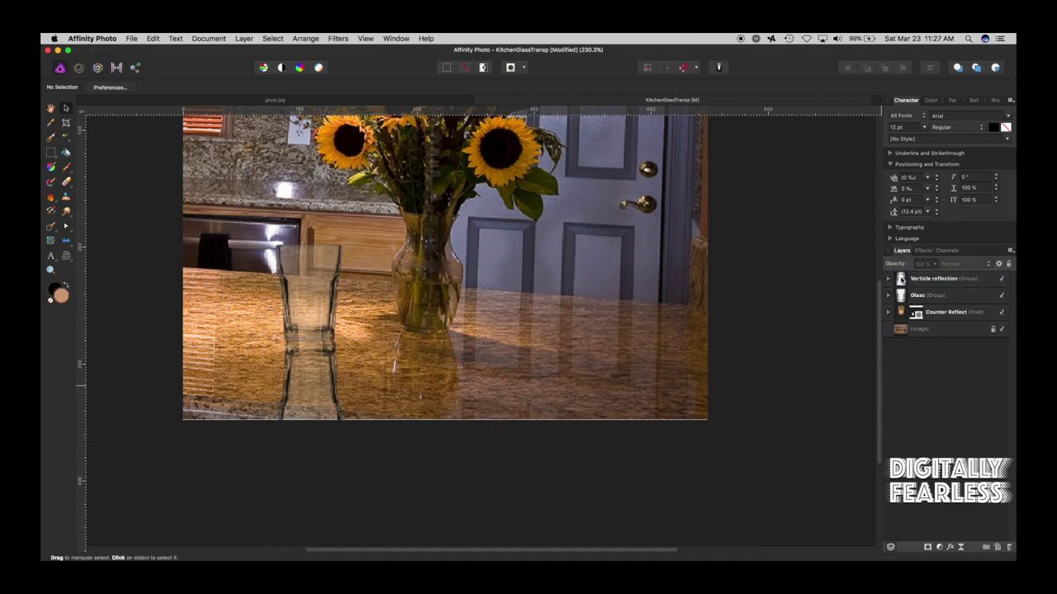
left_click(897, 312)
left_click_drag(897, 313, 894, 307)
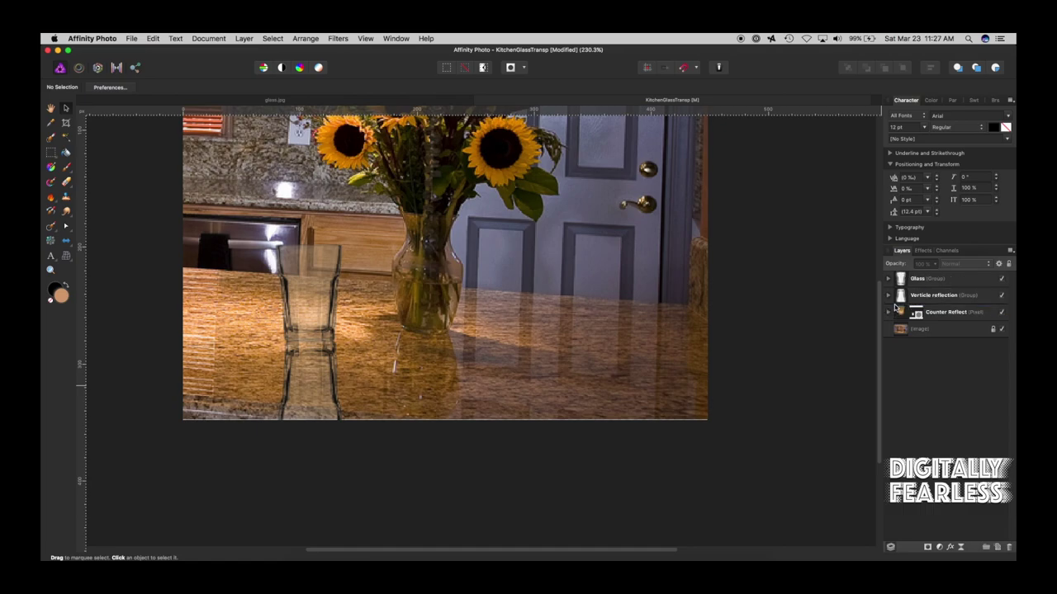
Fade the reflection to 33% opacity and squash it to about 64 px tall.
left_click(299, 385)
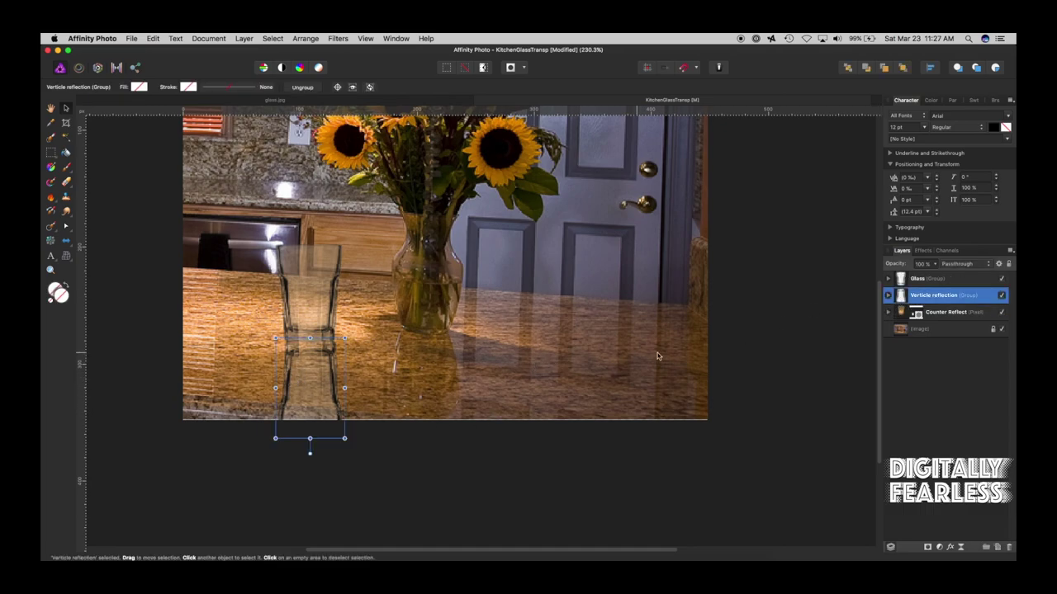
left_click(935, 265)
left_click_drag(935, 279, 878, 279)
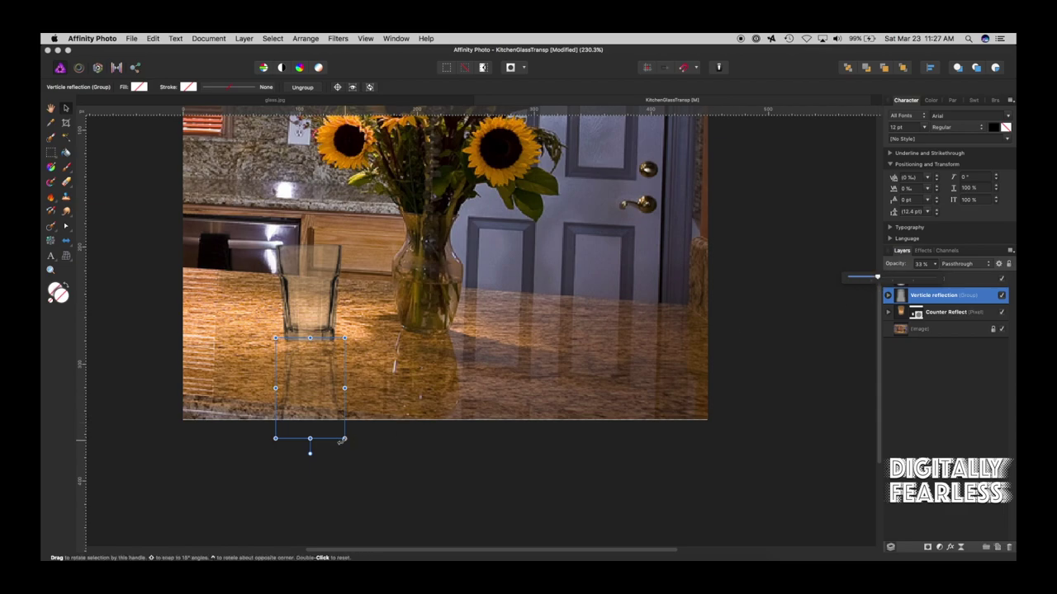
mouse_move(309, 439)
left_mouse_down()
mouse_move(329, 395)
mouse_move(311, 419)
left_mouse_up()
left_click(343, 477)
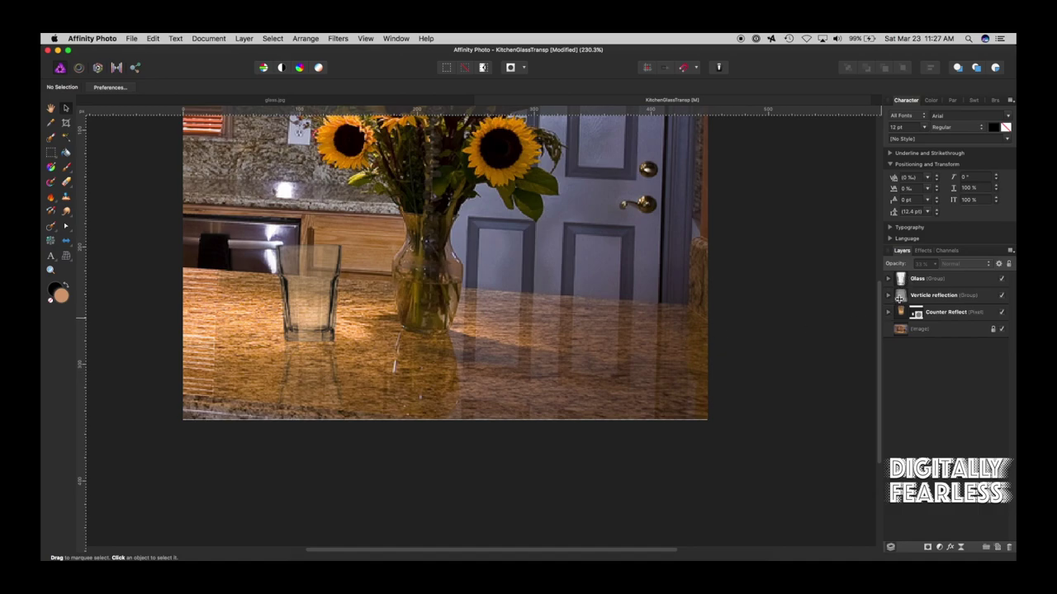
left_click(931, 298)
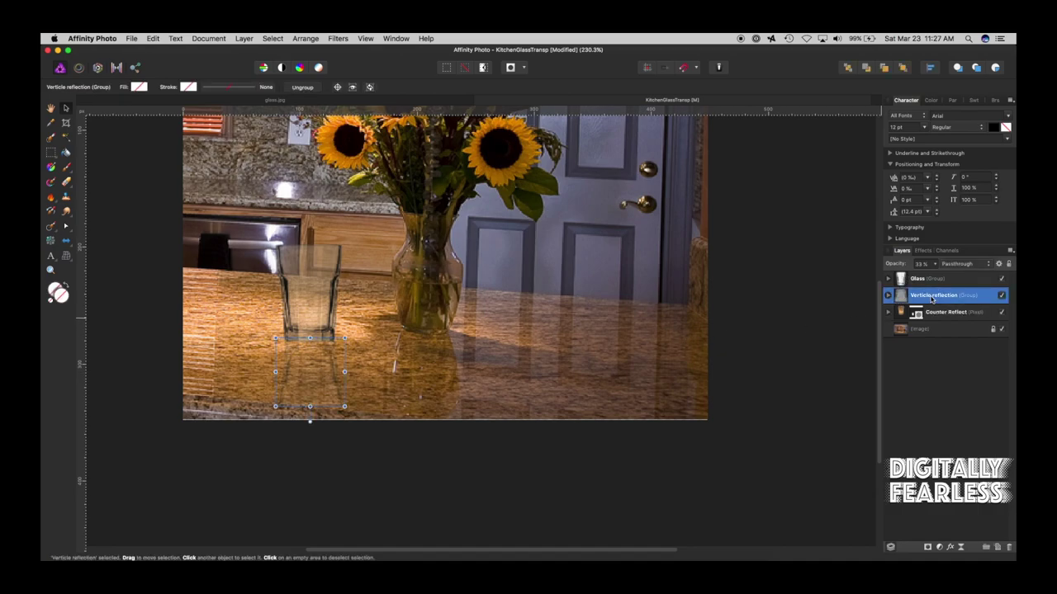
Add a new pixel layer and pick the Paint Brush with black as the colour.
left_click(998, 549)
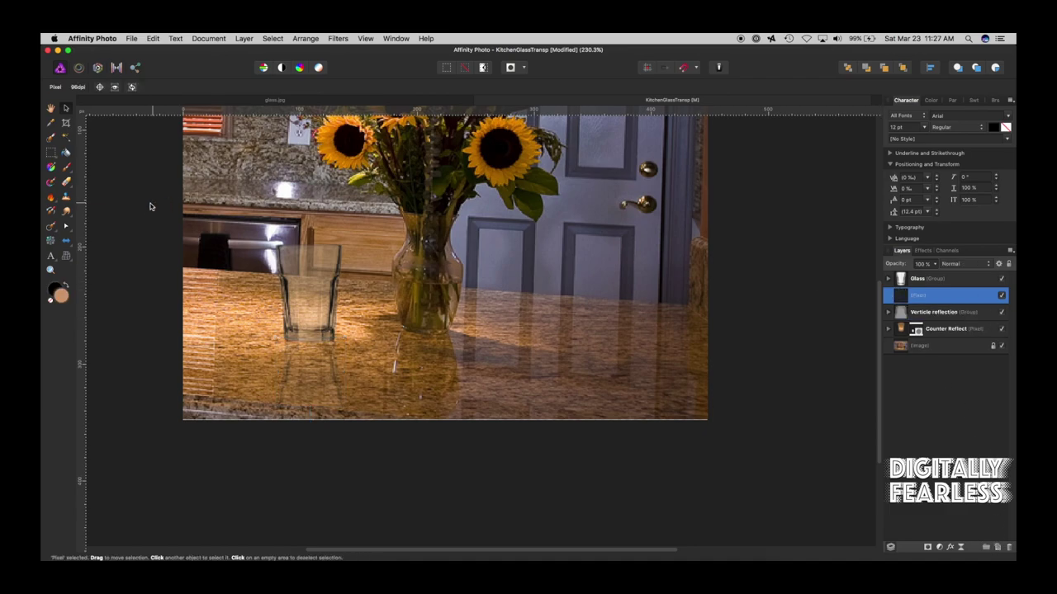
left_click(68, 169)
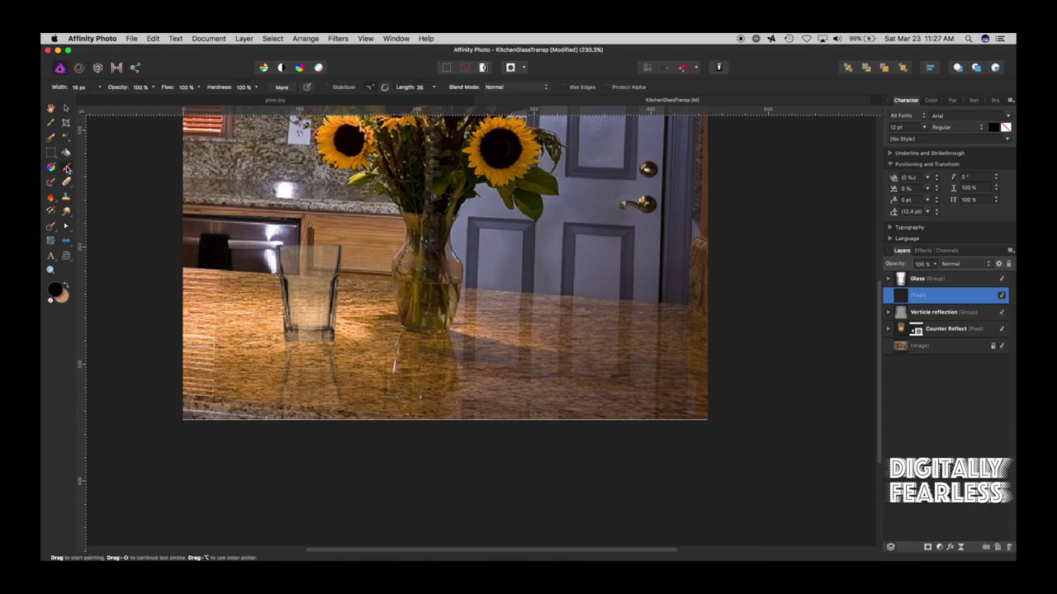
left_click(65, 285)
left_click_drag(329, 335, 335, 340)
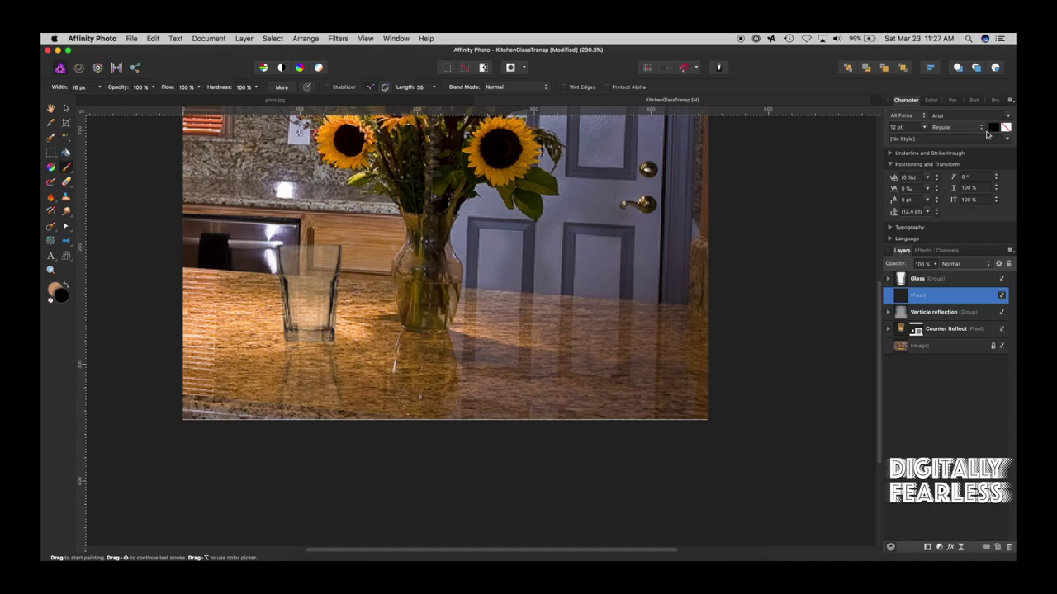
Set the brush to 0% hardness and about 74 px, then paint the shadow down-right.
left_click(257, 88)
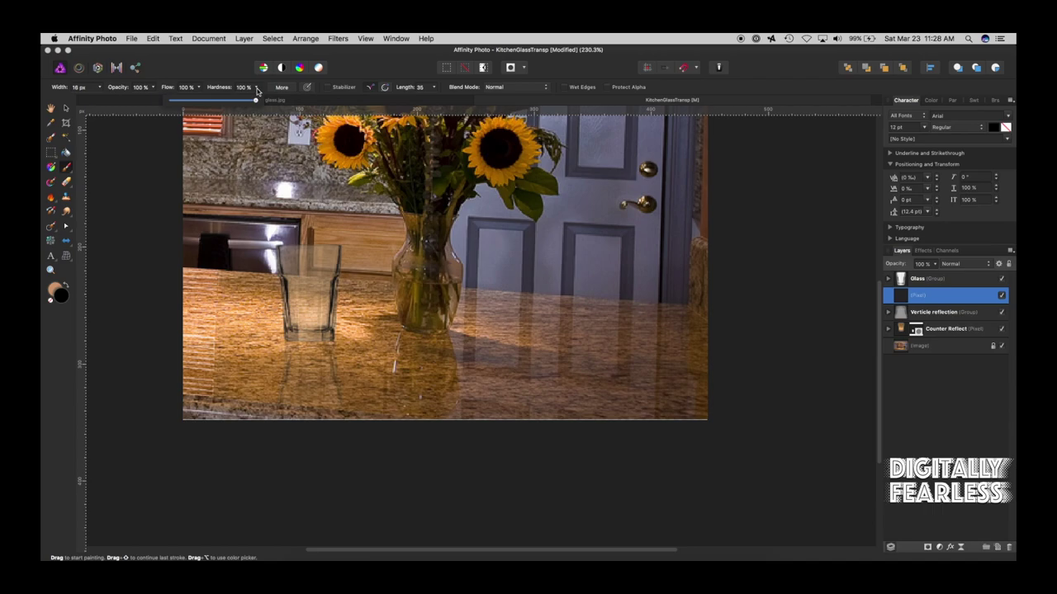
left_click_drag(257, 99, 171, 100)
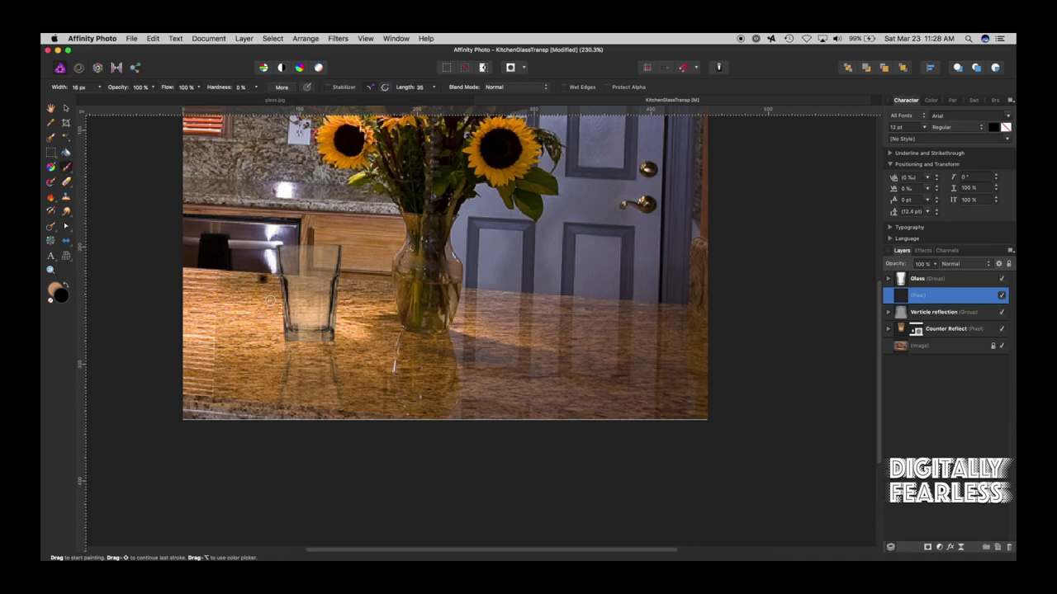
left_click_drag(335, 351, 335, 353)
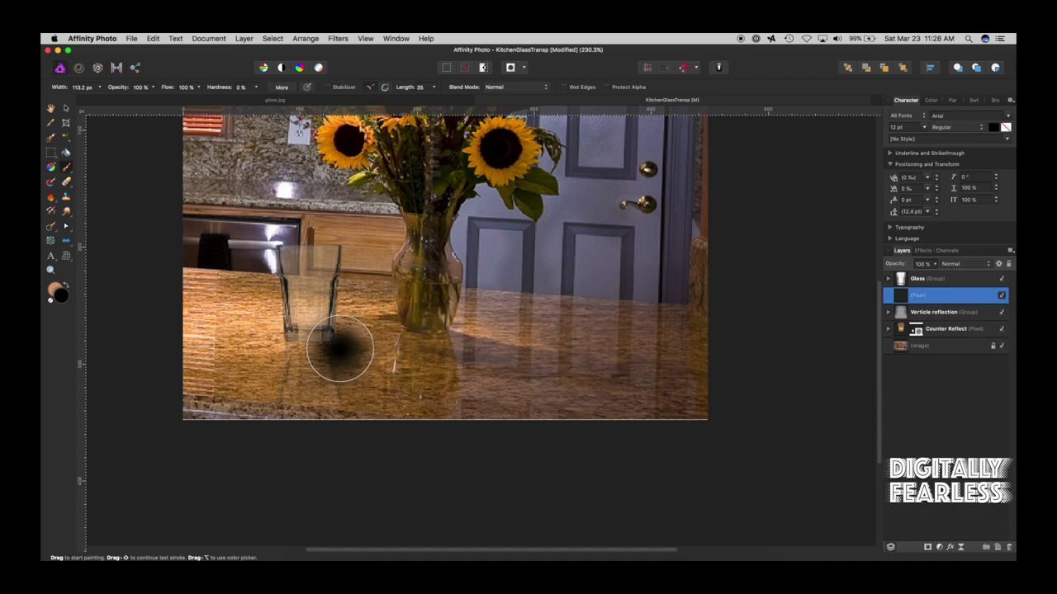
mouse_move(339, 351)
left_mouse_down()
mouse_move(467, 407)
mouse_move(320, 366)
mouse_move(351, 395)
mouse_move(388, 391)
mouse_move(399, 401)
mouse_move(377, 385)
left_mouse_up()
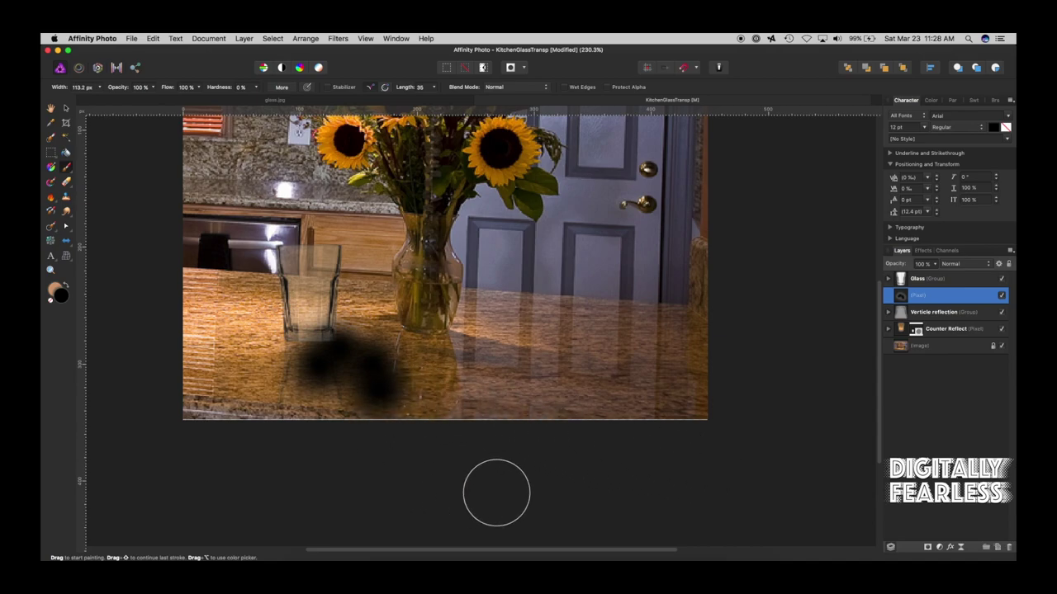
Lower the painted shadow layer's opacity to 50%.
left_click(65, 109)
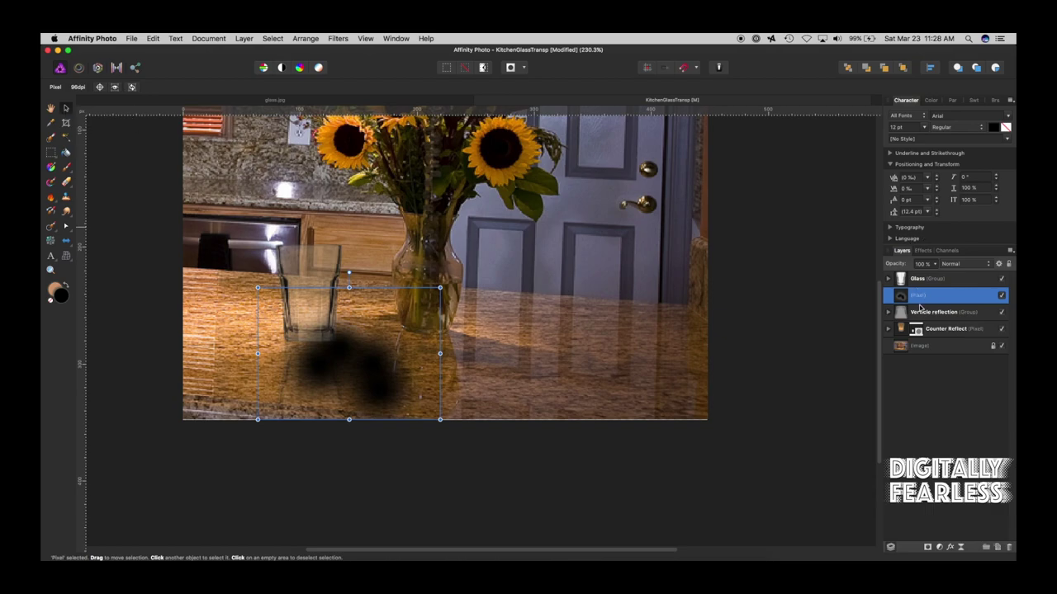
left_click(934, 263)
left_click_drag(934, 279, 893, 278)
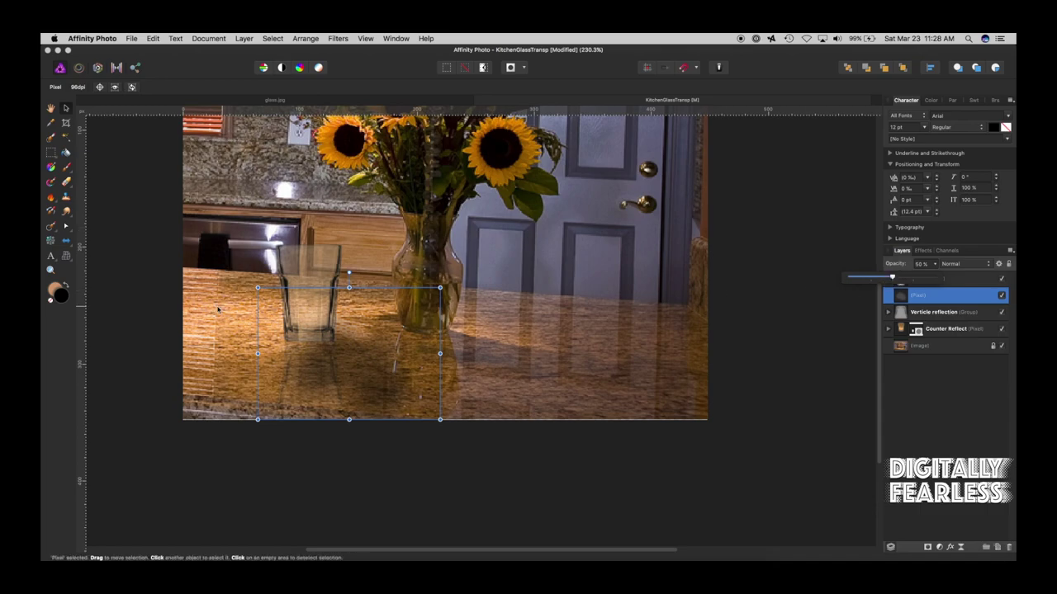
left_click(67, 182)
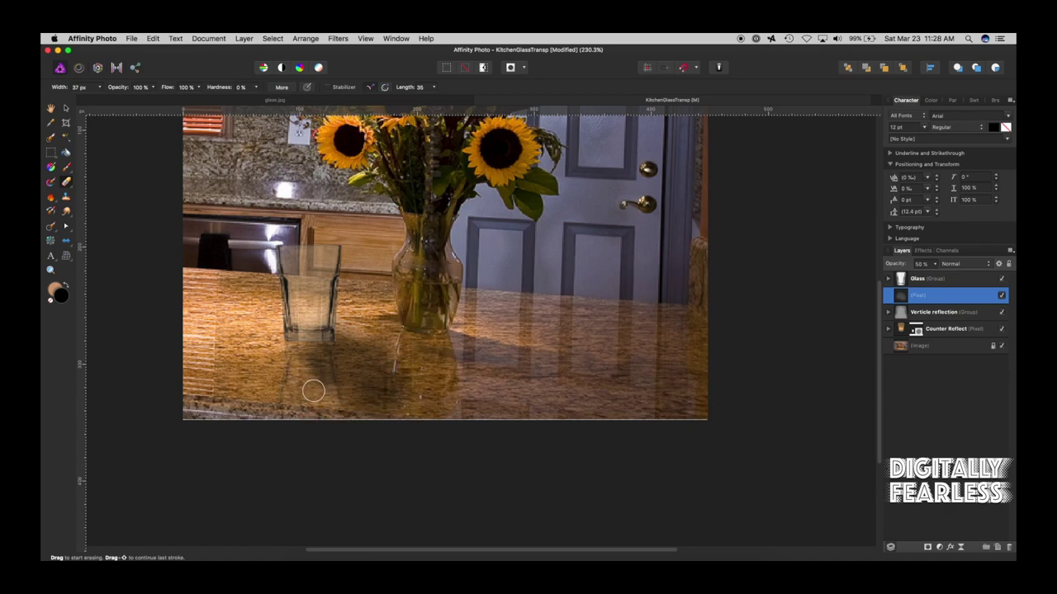
left_click(66, 108)
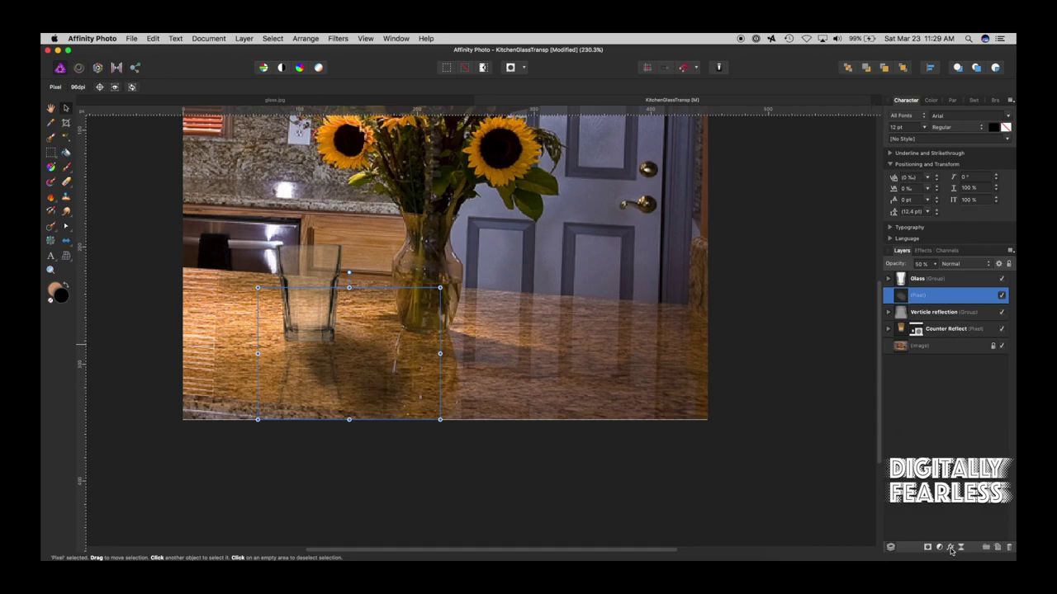
Rename the shadow pixel layer to Shadow.
double_click(925, 295)
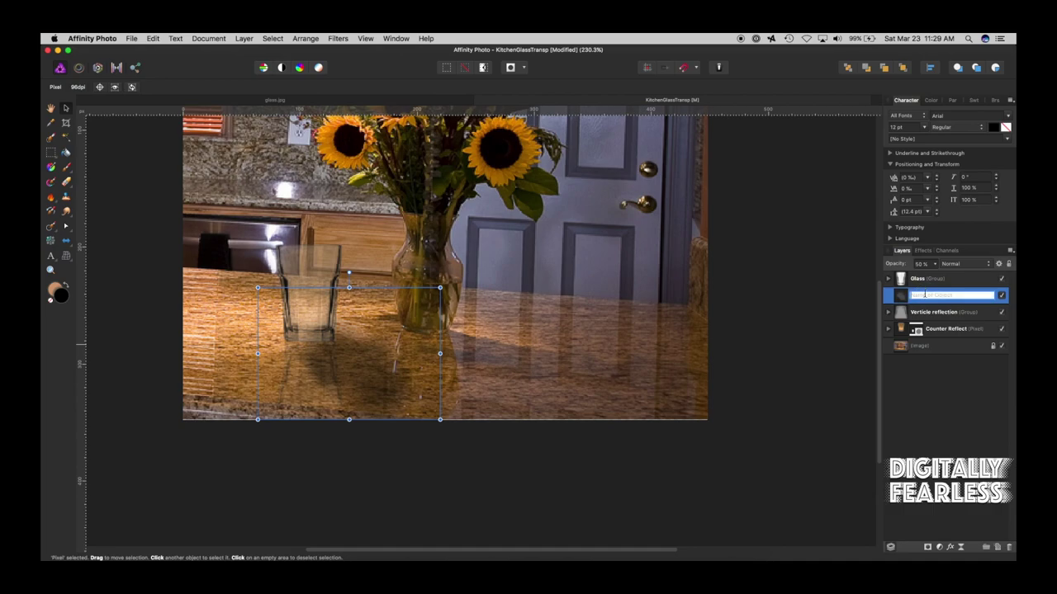
type("S")
key("Return")
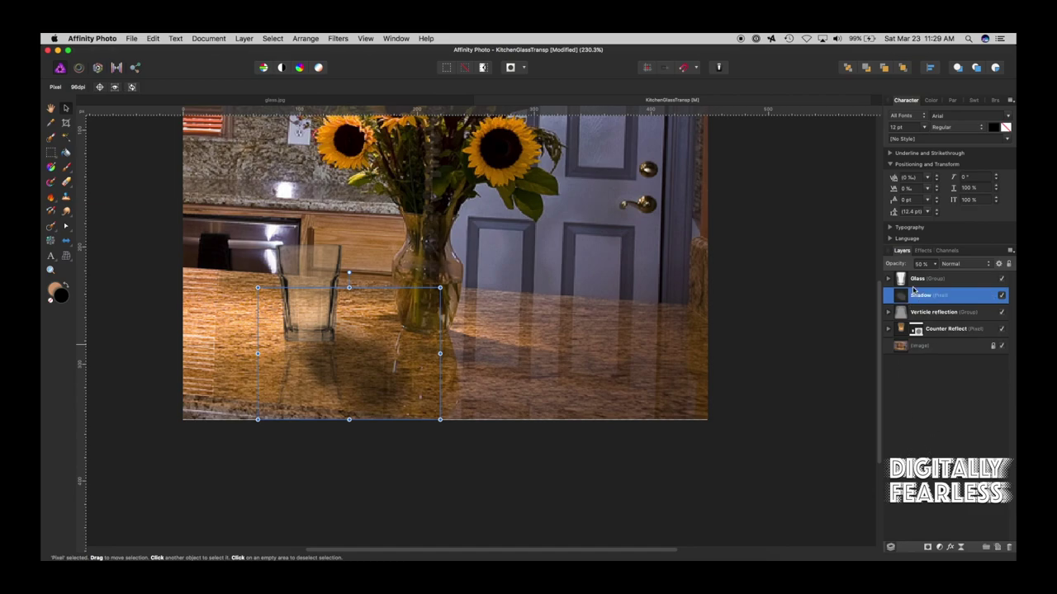
Give the Shadow layer a dark brown Color Overlay sampled from the counter, at 33% opacity.
left_click(950, 549)
left_click_drag(465, 179, 796, 139)
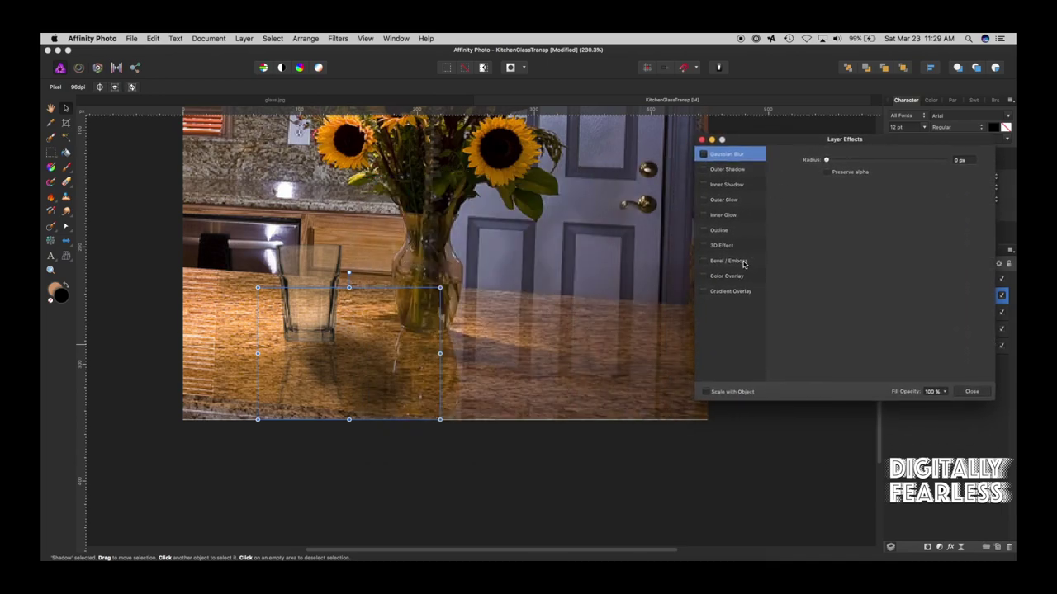
left_click(704, 277)
left_click(834, 185)
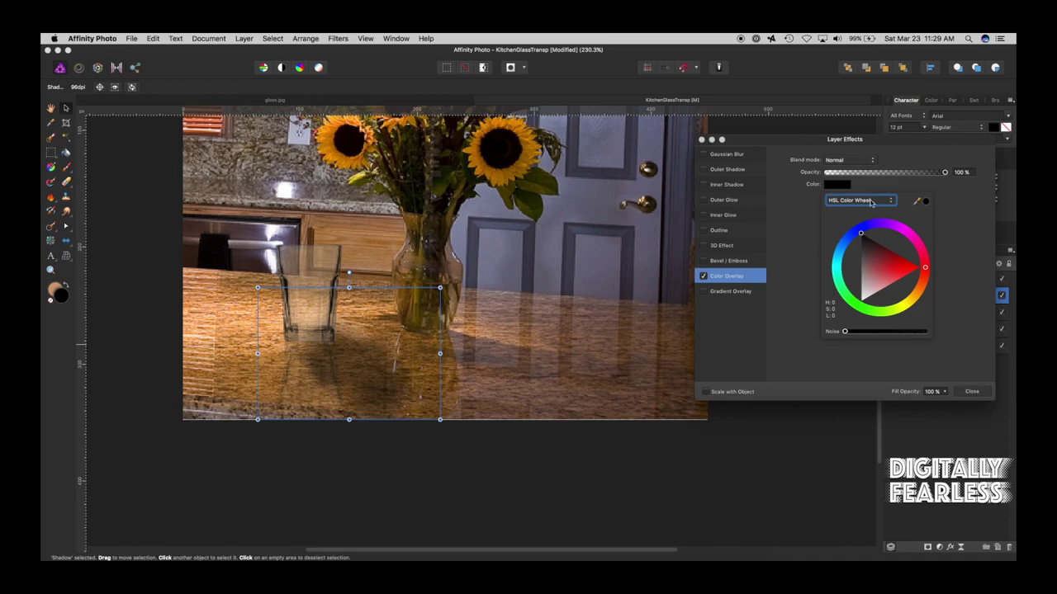
left_click_drag(917, 201, 514, 360)
left_click(925, 202)
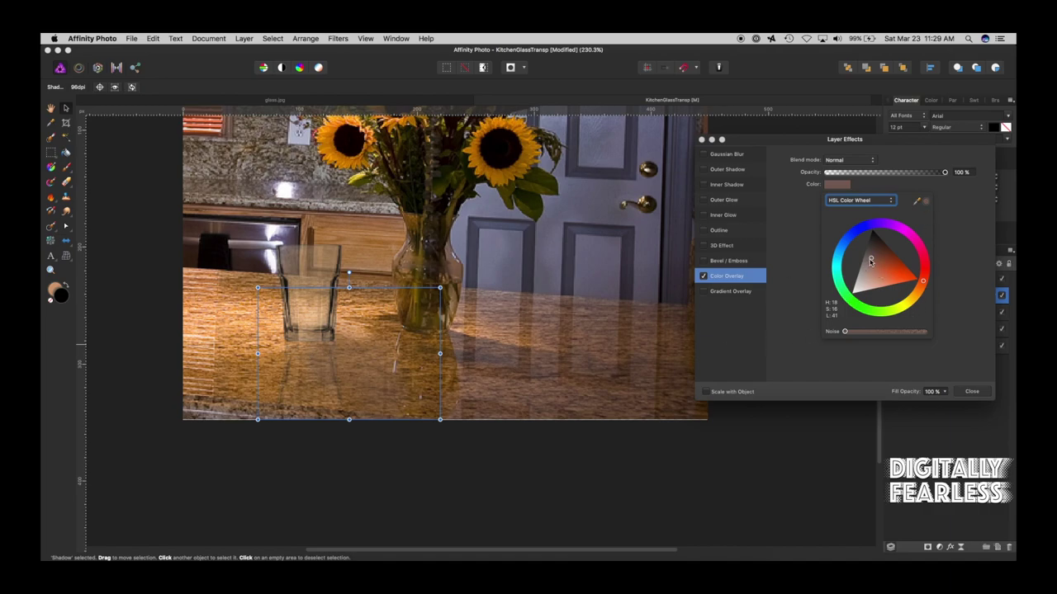
left_click_drag(870, 260, 872, 248)
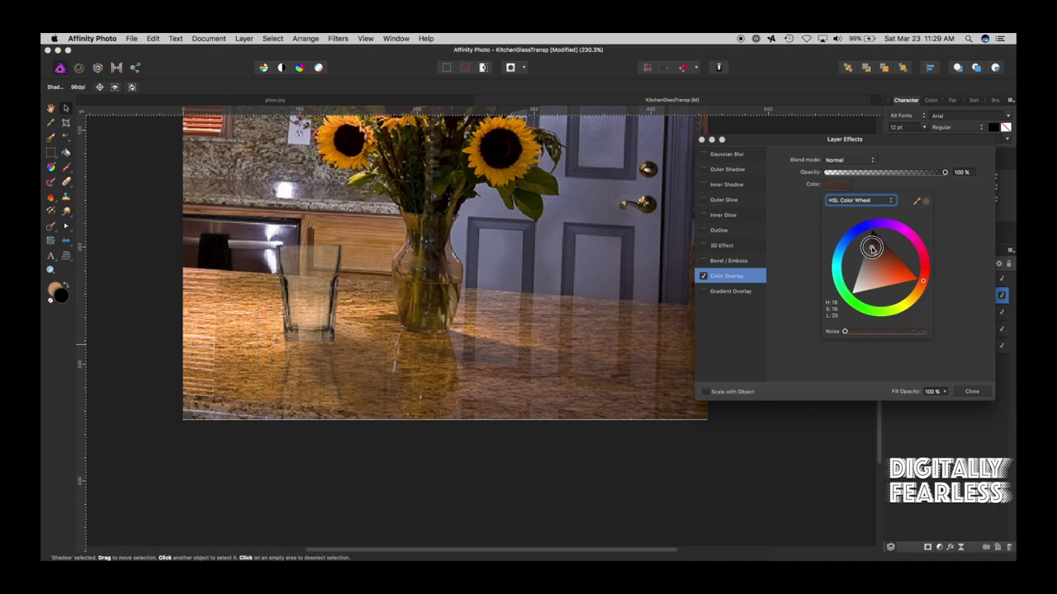
left_click(974, 394)
left_click(934, 265)
mouse_move(936, 278)
left_mouse_down()
mouse_move(900, 278)
mouse_move(950, 278)
mouse_move(912, 281)
mouse_move(934, 281)
left_mouse_up()
Drag the Shadow layer below Counter Reflect, just above the kitchen image.
left_click(936, 384)
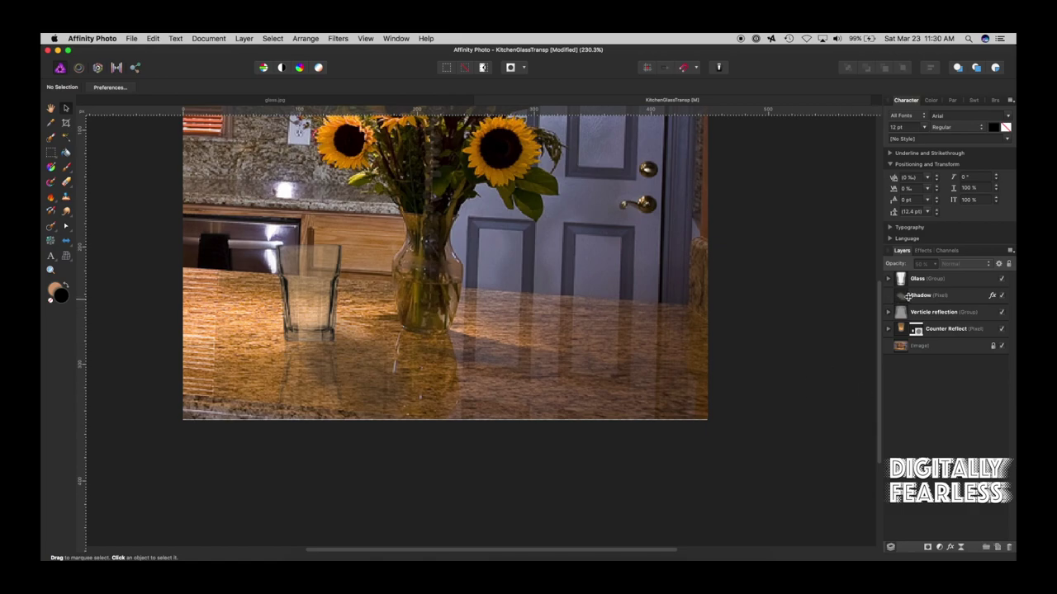
left_click_drag(901, 295, 891, 341)
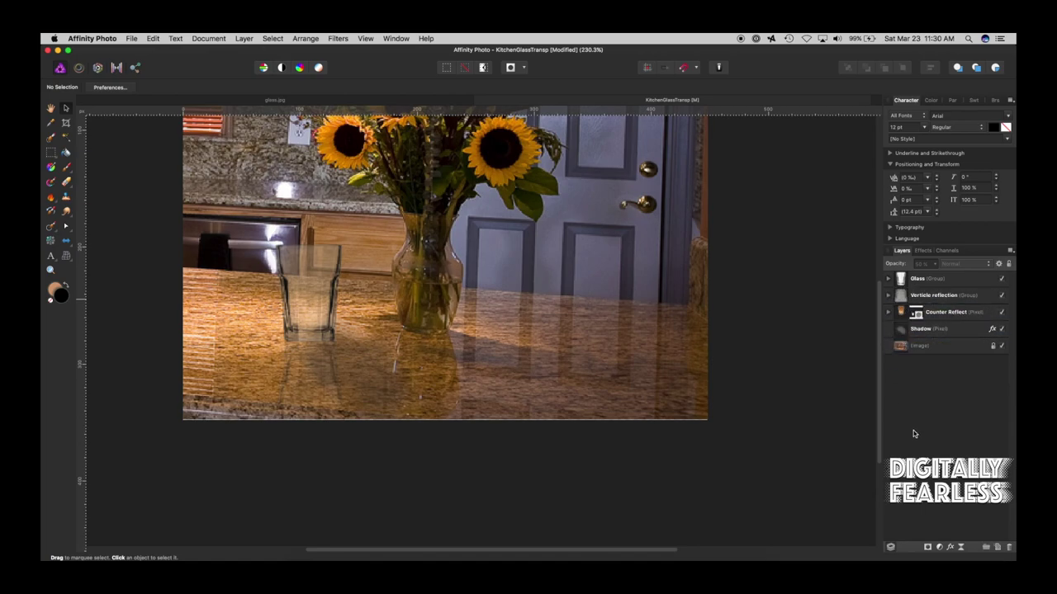